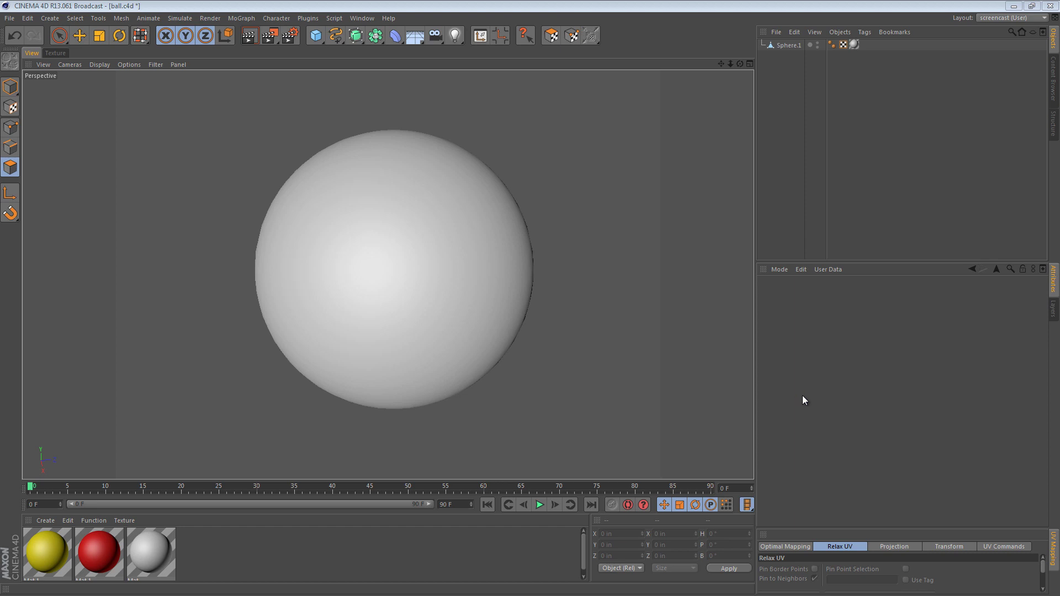
Select Sphere.1 and activate the Live Selection tool for painting polygons.
click(787, 45)
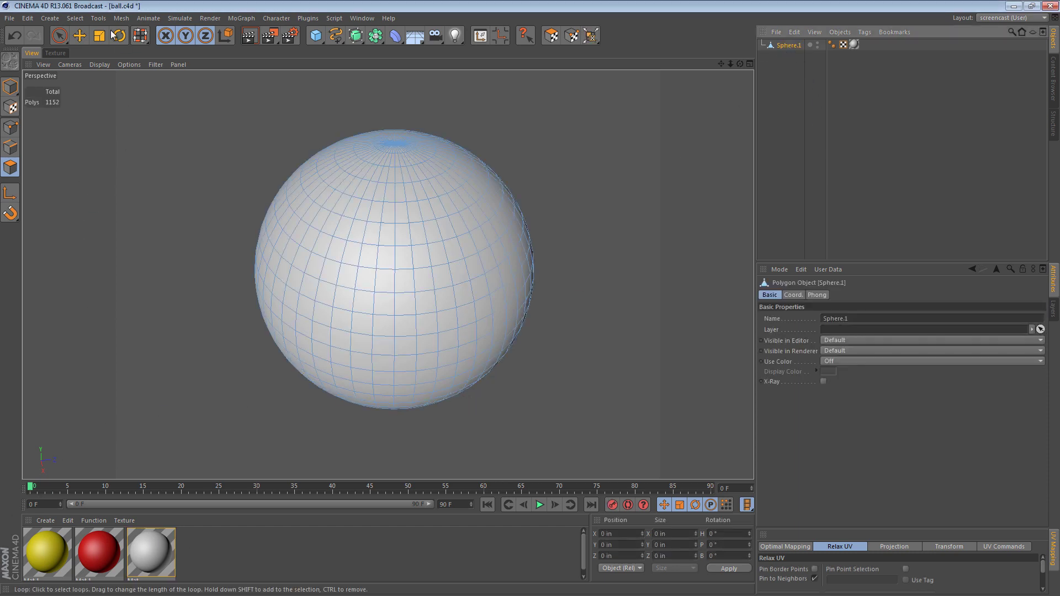
click(58, 36)
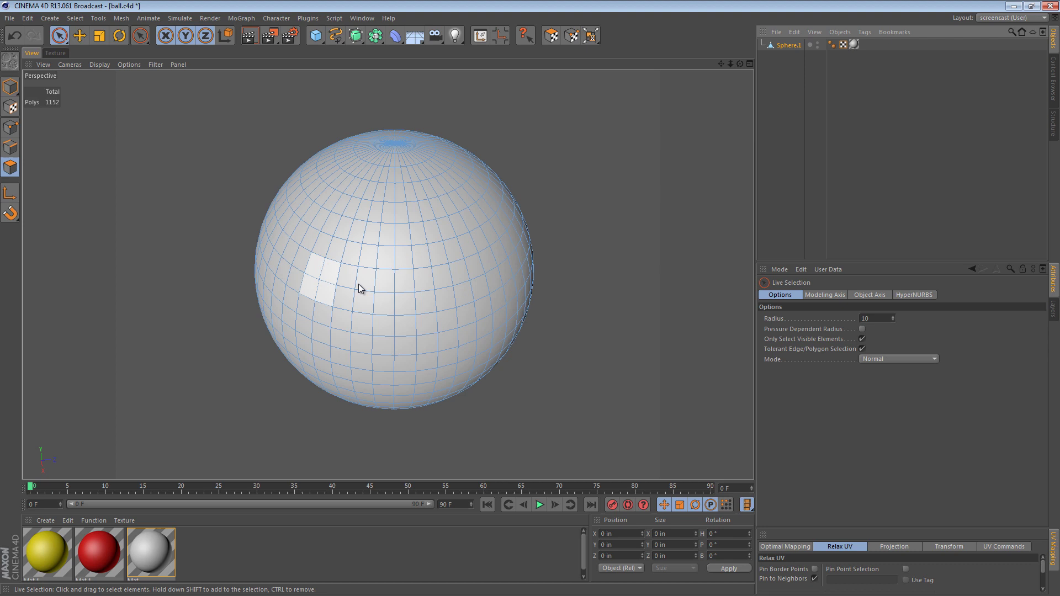
Paint a 34-polygon patch on the sphere's upper front and store it as a Polygon Selection tag.
mouse_move(359, 288)
mouse_down()
mouse_move(386, 284)
mouse_move(431, 223)
mouse_move(366, 285)
mouse_up()
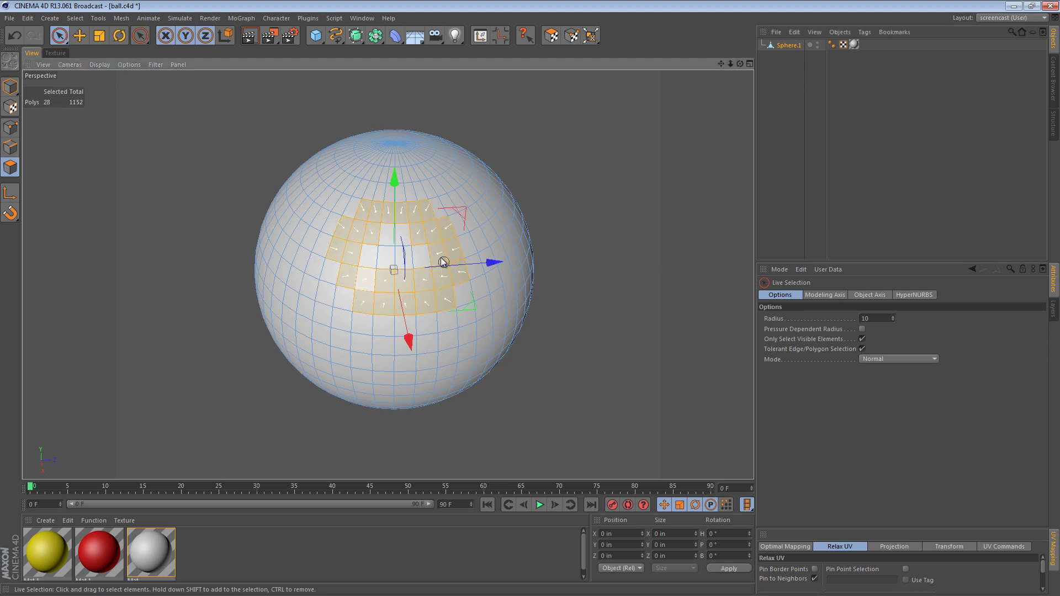
mouse_move(441, 258)
mouse_down()
mouse_move(382, 269)
mouse_move(334, 230)
mouse_move(411, 249)
mouse_up()
scroll(447, 257, up, 3)
scroll(486, 264, up, 2)
alt+drag(498, 260, 481, 273)
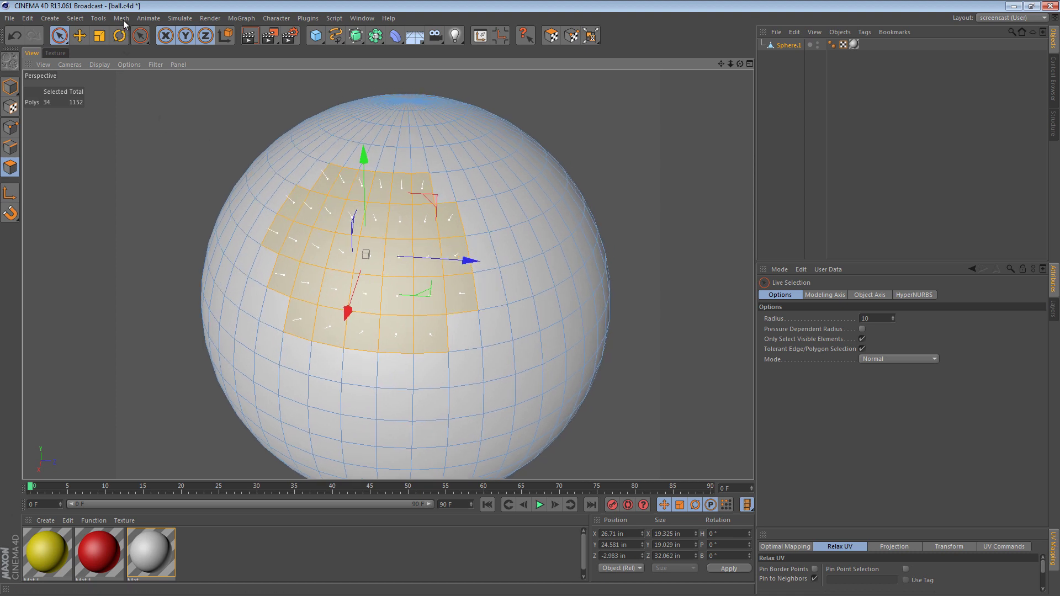
click(75, 18)
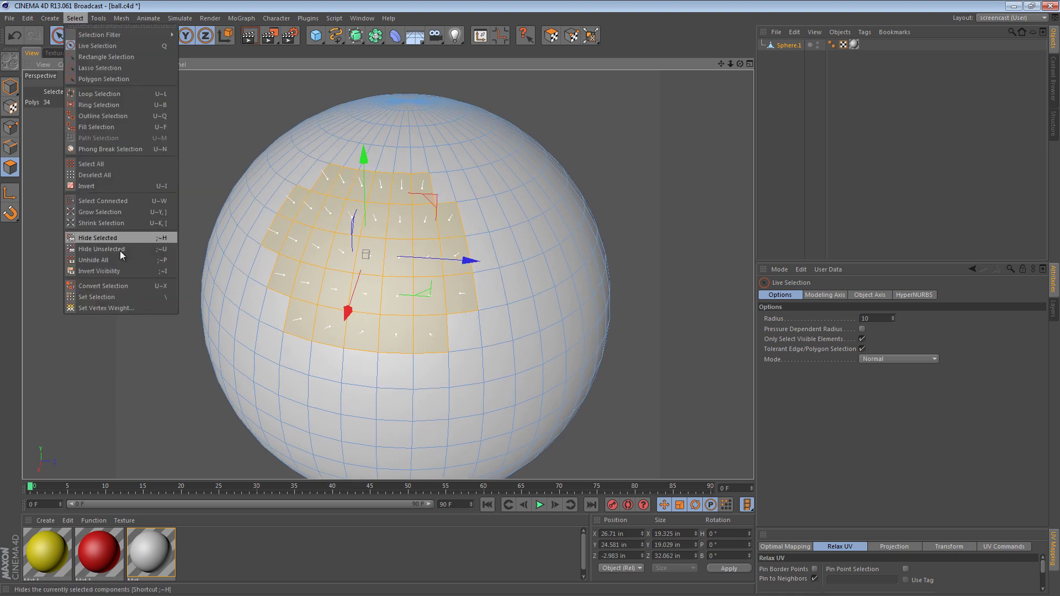
click(124, 298)
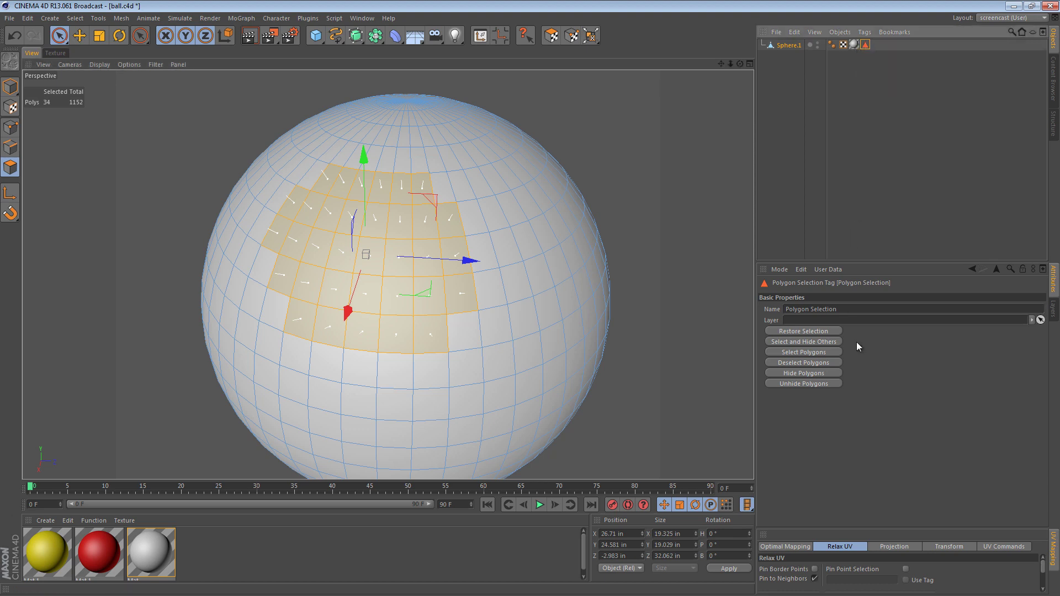
Paint polygons across the top and lower band, then deselect the central ones, leaving 67 selected.
click(59, 37)
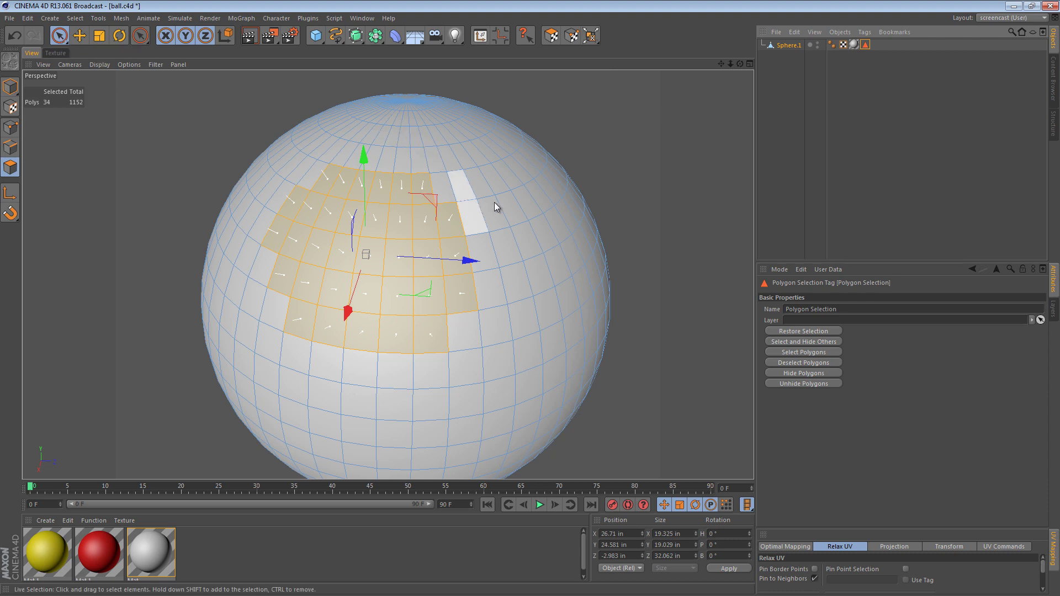
mouse_move(495, 202)
mouse_down()
mouse_move(404, 362)
mouse_move(645, 406)
mouse_up()
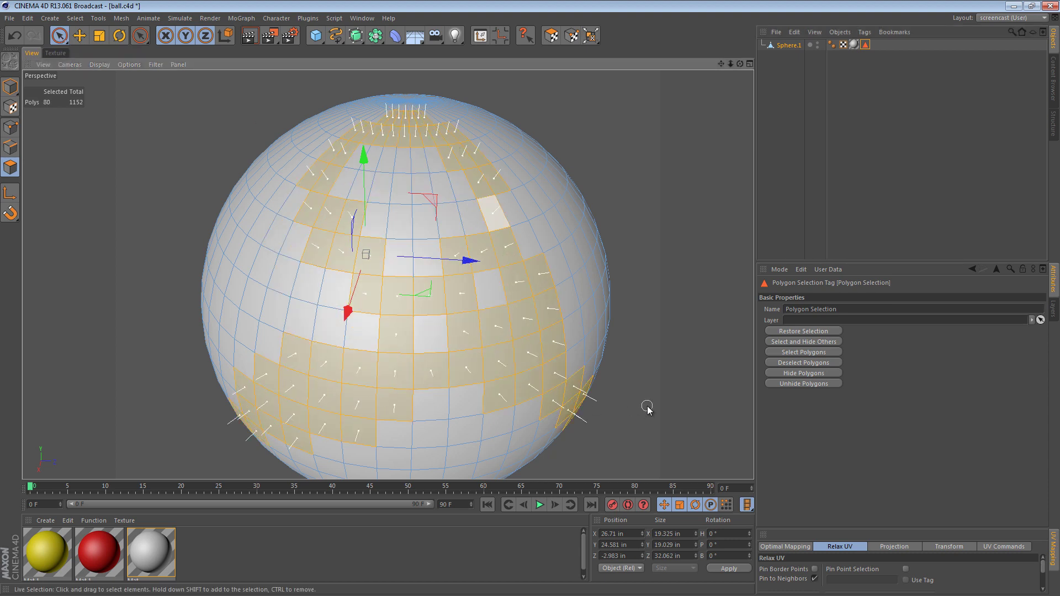
click(854, 44)
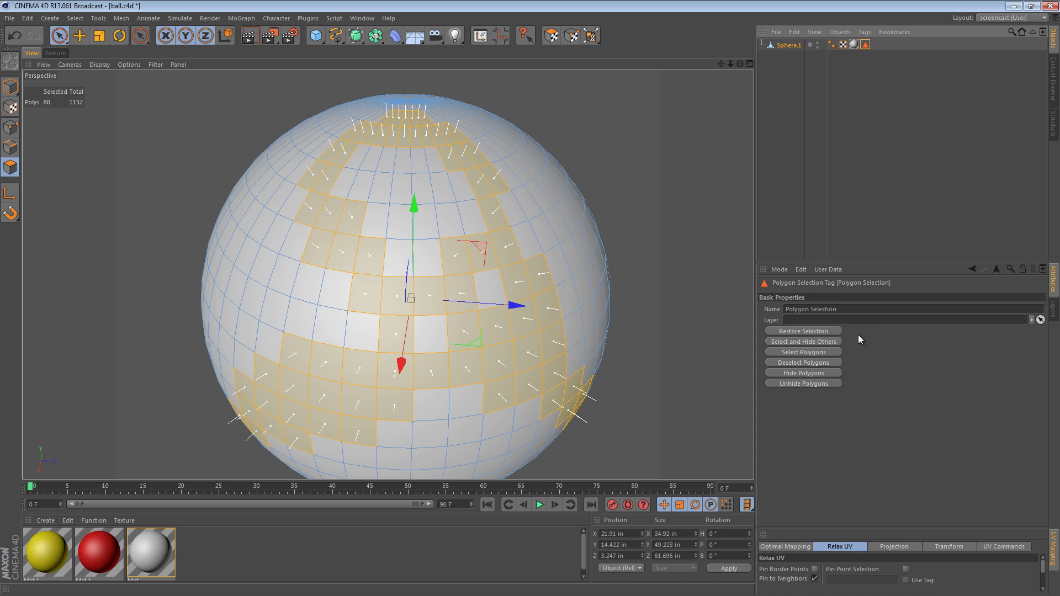
click(824, 364)
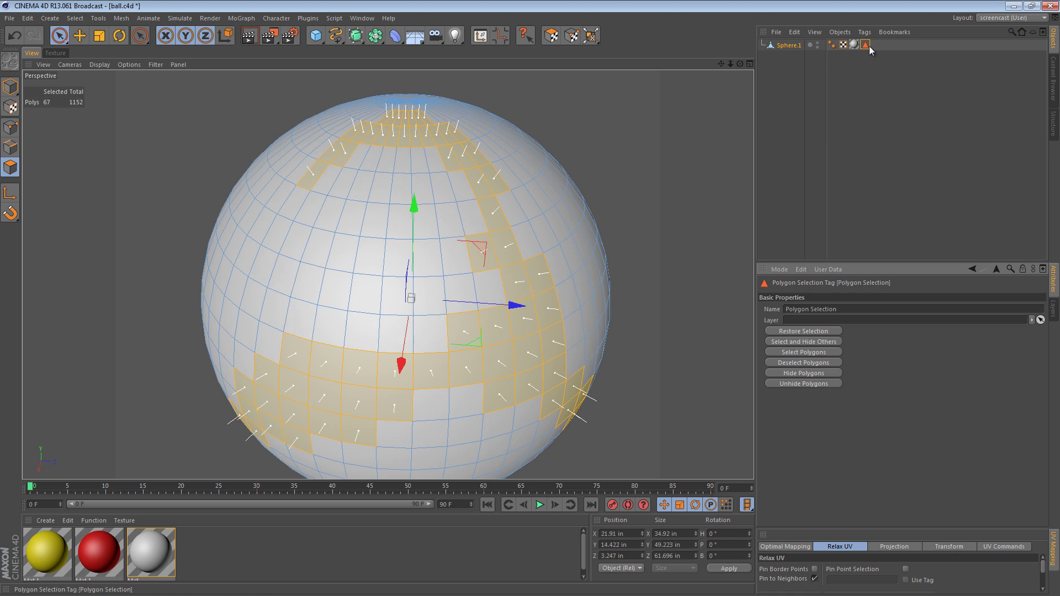
Recall the Polygon Selection tag, clear its polygons and delete the tag from Sphere.1.
click(862, 116)
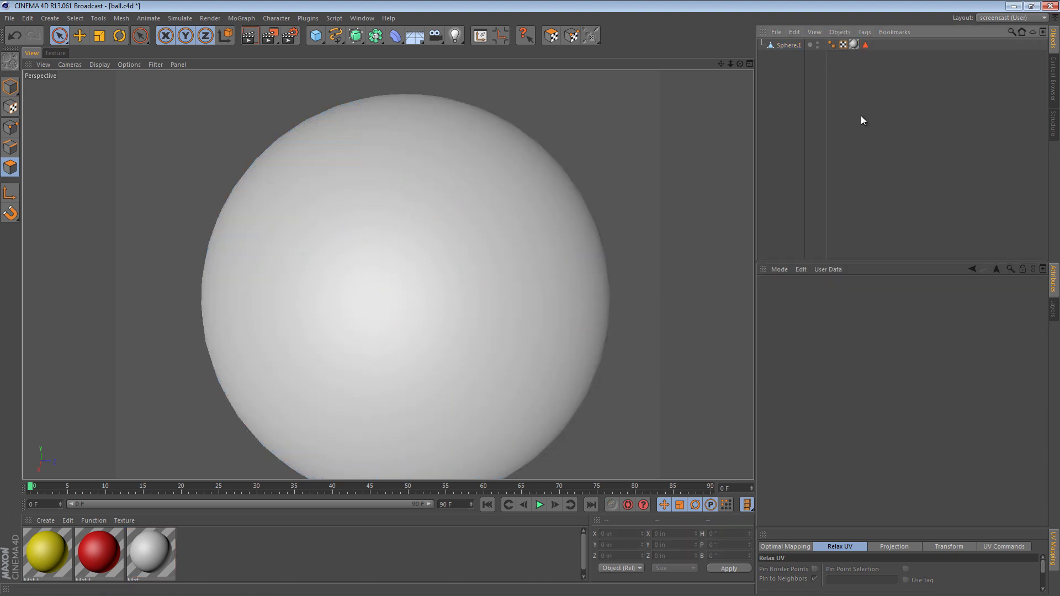
click(865, 45)
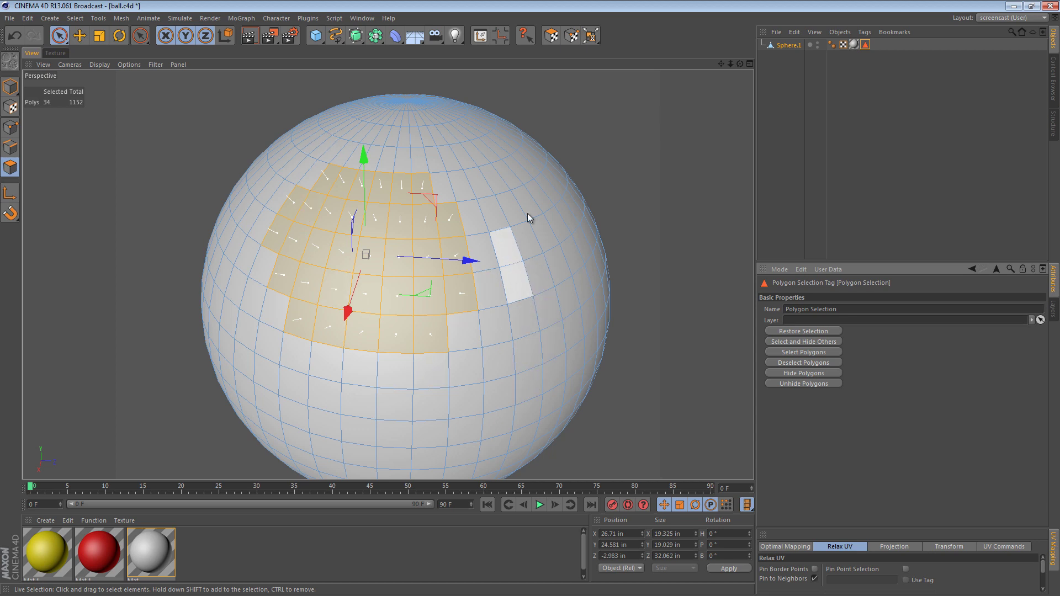
click(564, 120)
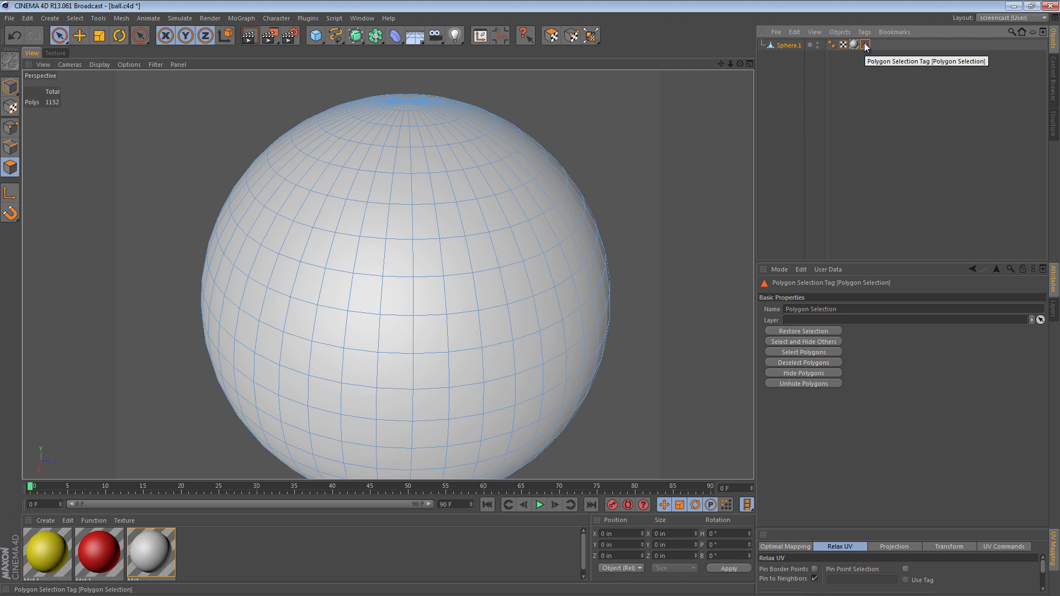
key(Delete)
mouse_move(548, 157)
alt+mouse_down()
mouse_move(566, 182)
mouse_move(518, 156)
mouse_move(519, 235)
mouse_move(504, 249)
mouse_move(499, 323)
alt+mouse_up()
Live-select the polygons around both of the sphere's pole caps.
scroll(547, 279, up, 3)
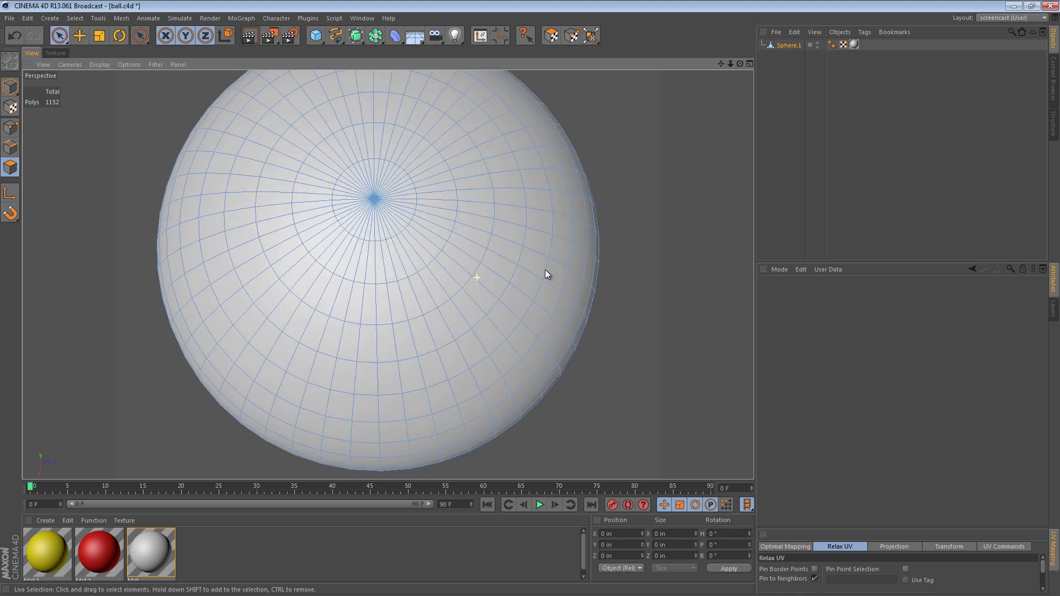
mouse_move(342, 194)
mouse_down()
mouse_move(374, 198)
mouse_move(366, 188)
mouse_up()
scroll(550, 273, down, 5)
mouse_move(414, 290)
alt+mouse_down()
mouse_move(426, 268)
mouse_move(529, 317)
mouse_move(485, 394)
mouse_move(495, 465)
mouse_move(504, 323)
mouse_move(453, 422)
alt+mouse_up()
shift+click(503, 400)
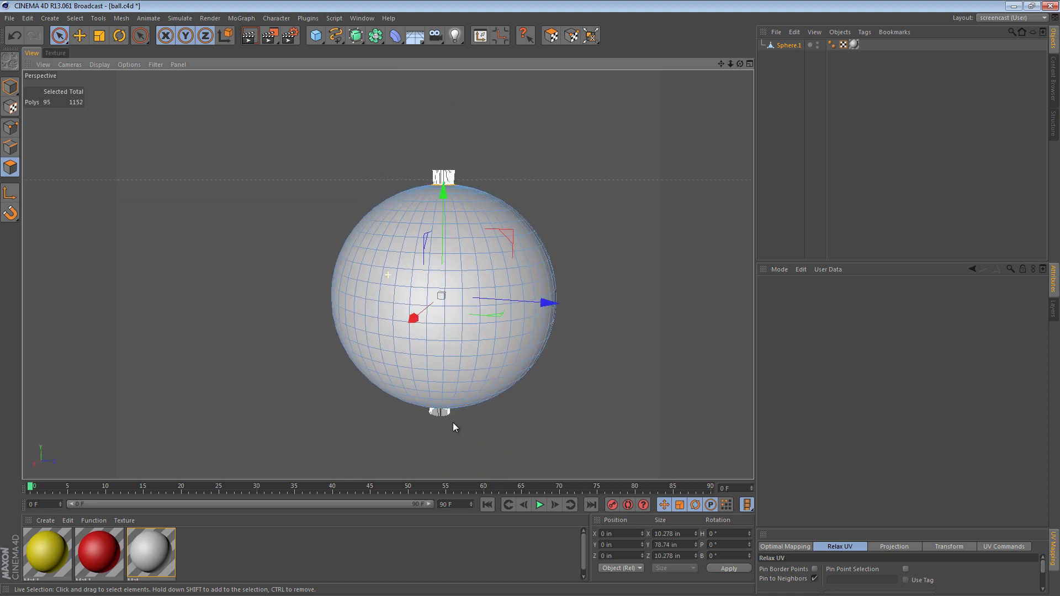
scroll(538, 351, up, 3)
mouse_move(538, 350)
alt+mouse_down()
mouse_move(498, 363)
mouse_move(446, 357)
alt+mouse_up()
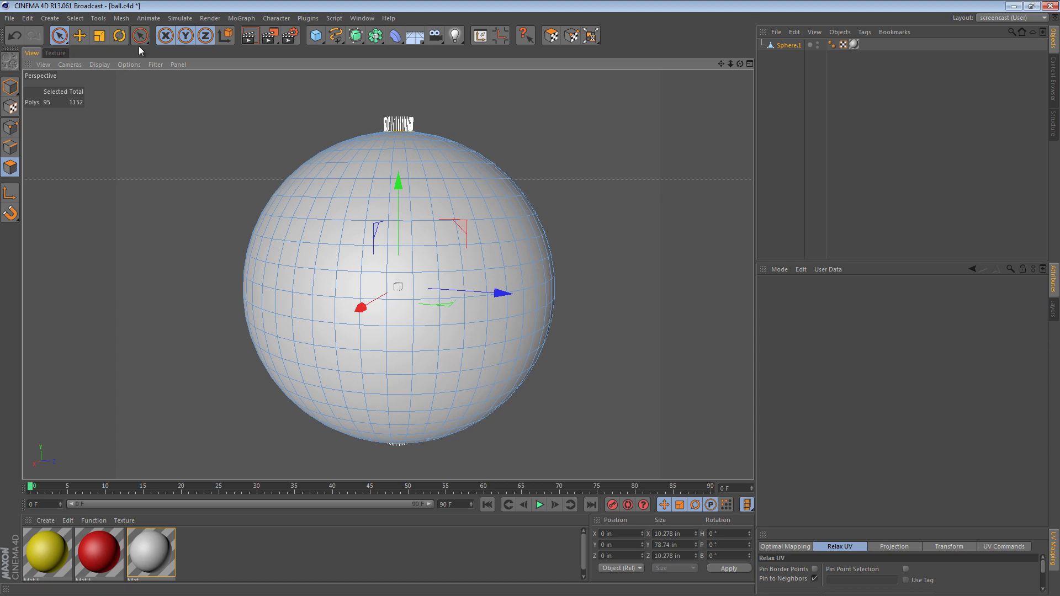
Save the 95 cap polygons as a new Polygon Selection tag and clear the live selection.
click(75, 19)
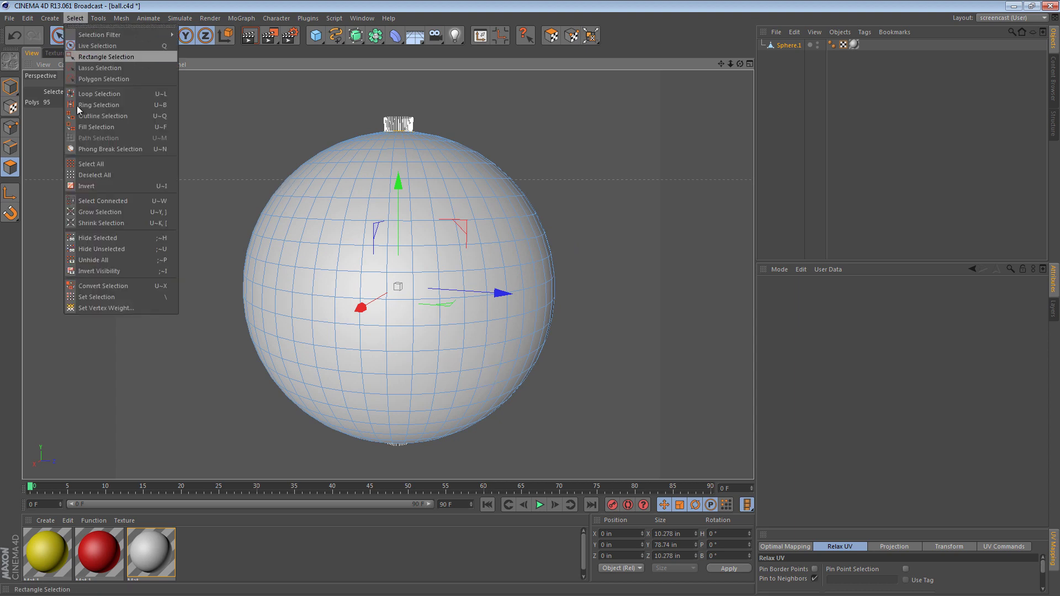
click(102, 298)
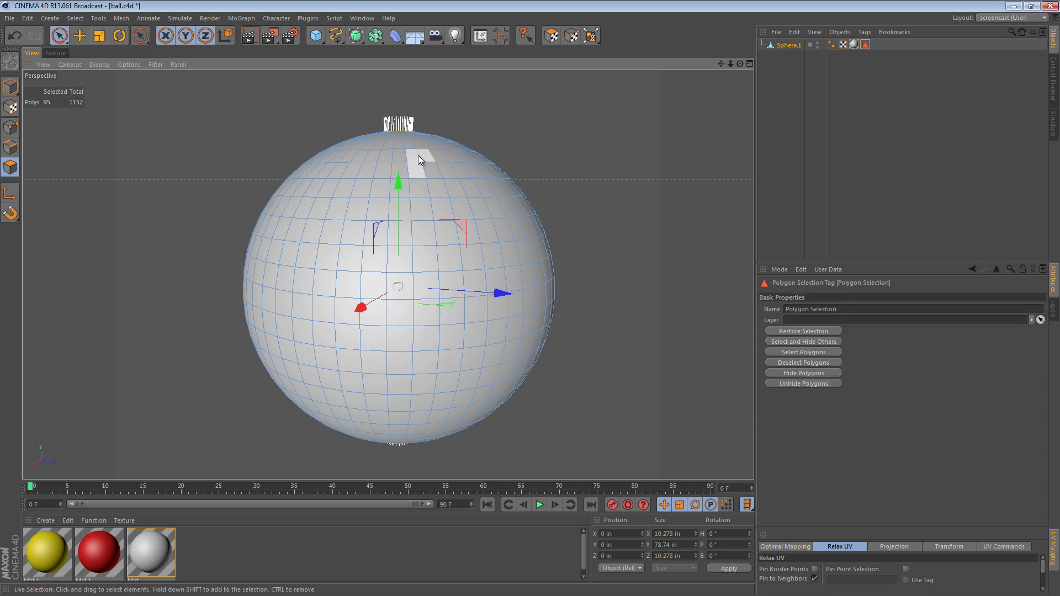
mouse_move(418, 156)
alt+mouse_down()
mouse_move(423, 239)
mouse_move(428, 220)
mouse_move(489, 185)
alt+mouse_up()
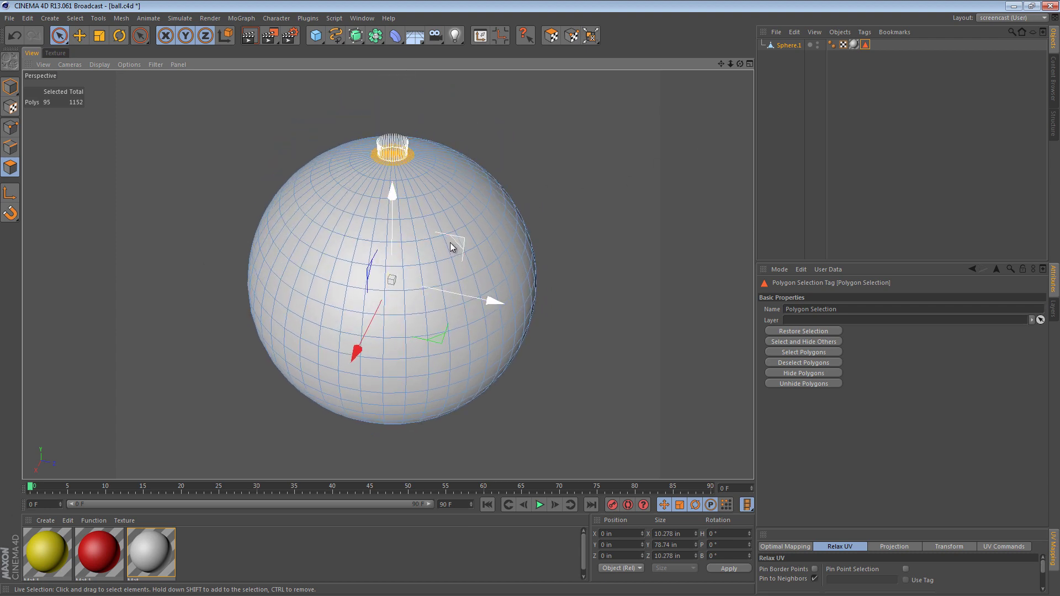
click(820, 363)
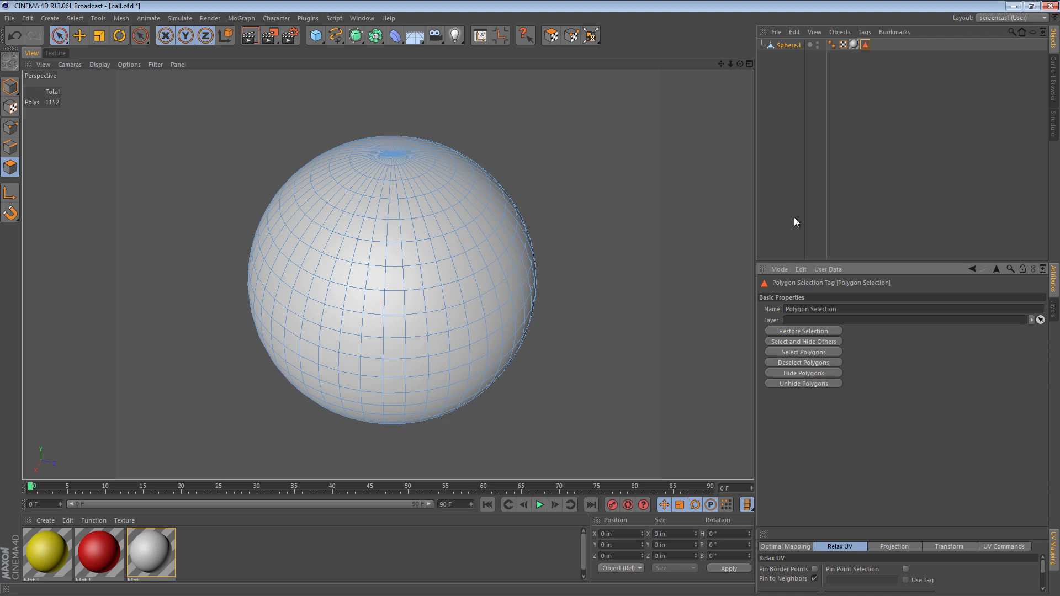
Look down onto the pole and start Loop Selection on a polygon ring near it.
mouse_move(471, 282)
alt+mouse_down()
mouse_move(413, 243)
mouse_move(558, 315)
alt+mouse_up()
scroll(437, 243, up, 3)
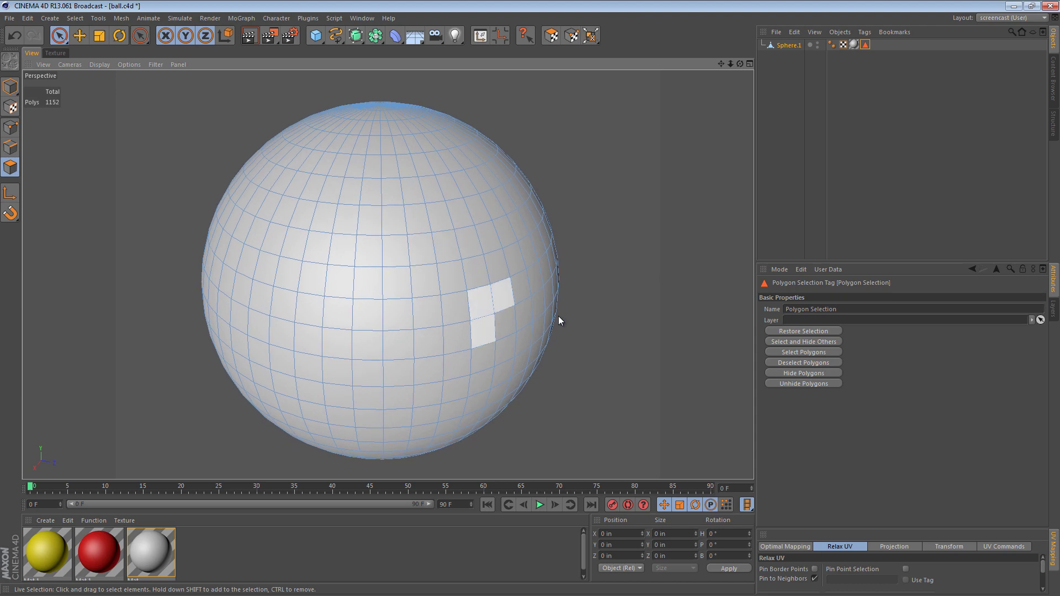
mouse_move(440, 135)
alt+mouse_down()
mouse_move(417, 343)
mouse_move(450, 320)
alt+mouse_up()
scroll(431, 338, up, 3)
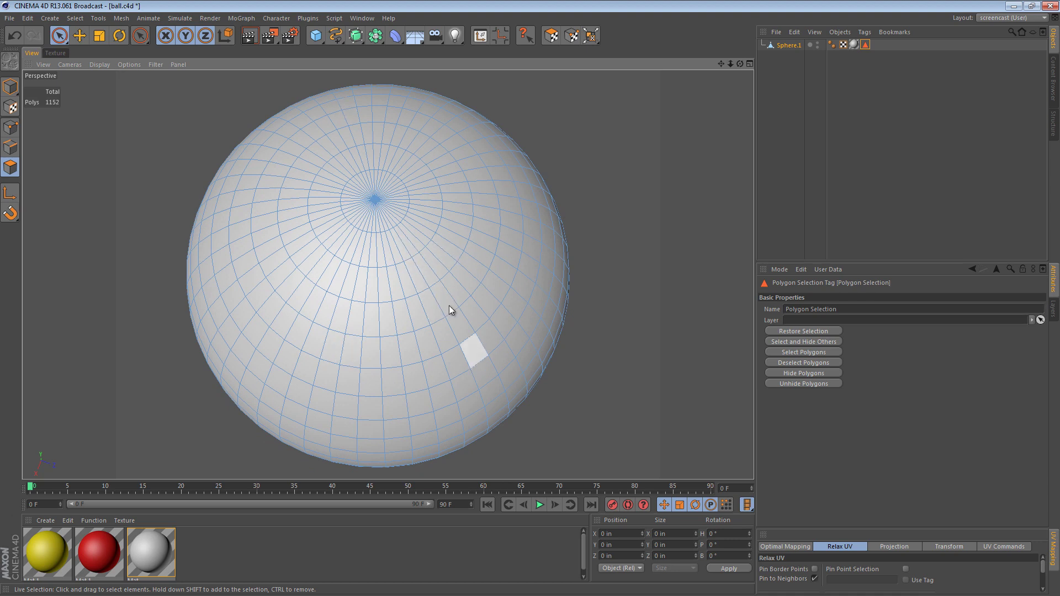
key(v)
mouse_move(376, 191)
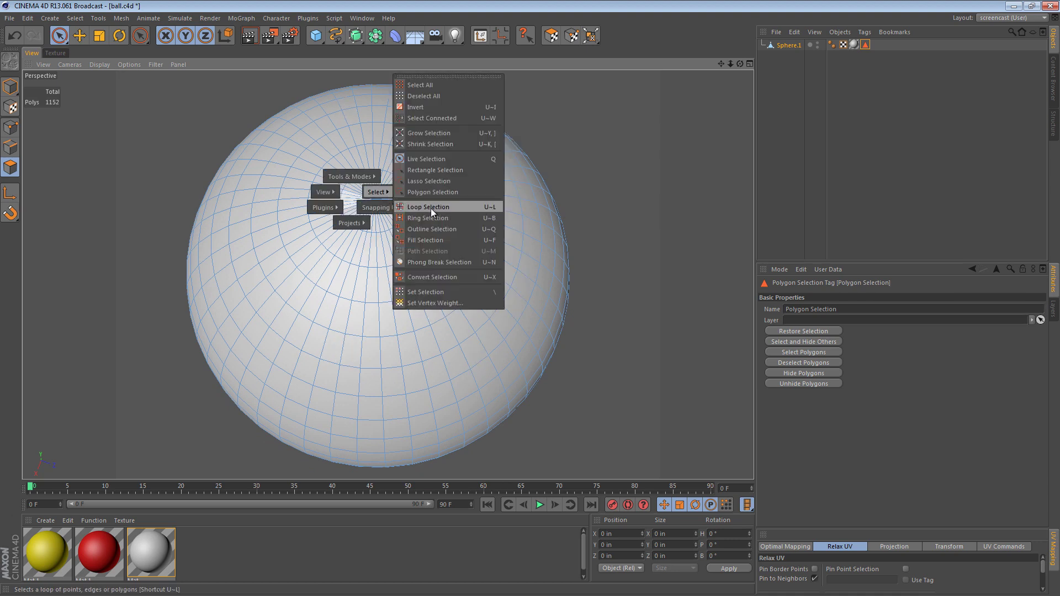
click(434, 206)
click(463, 285)
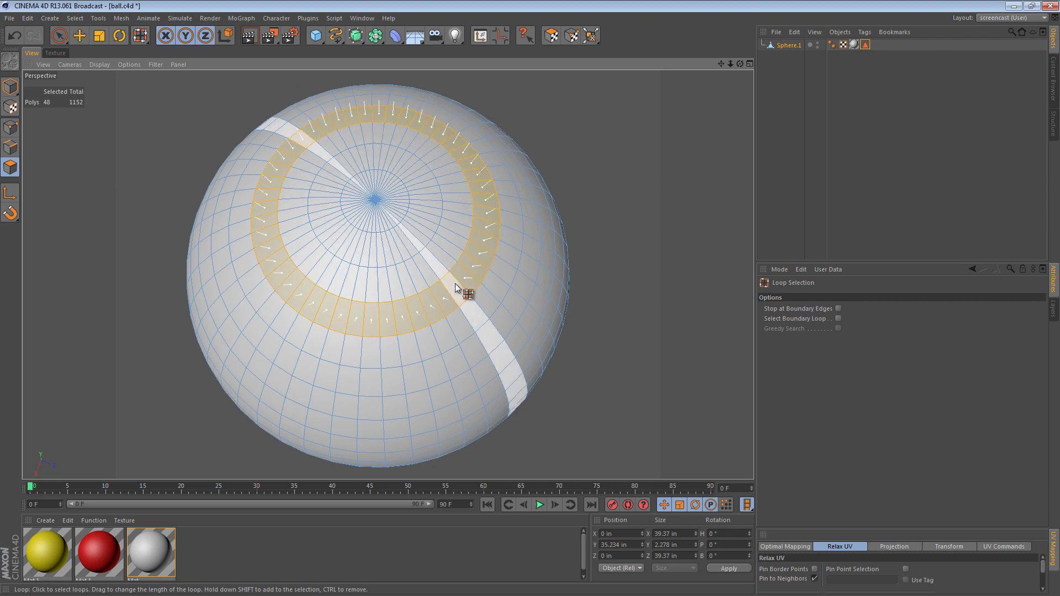
Add alternating meridian strips until 576 of 1152 polygons are selected.
click(433, 295)
shift+click(425, 296)
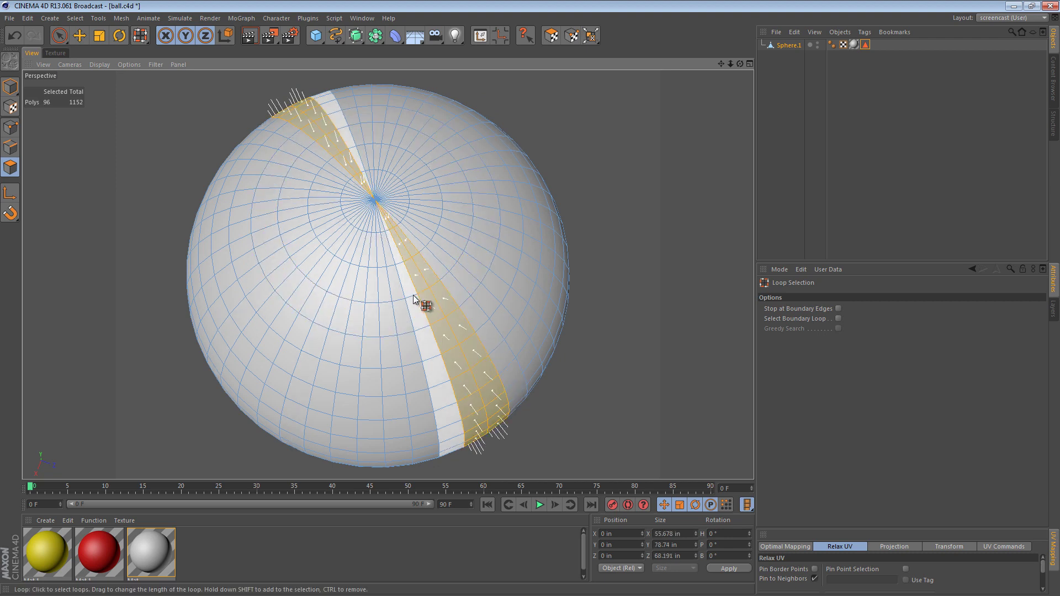
shift+click(398, 303)
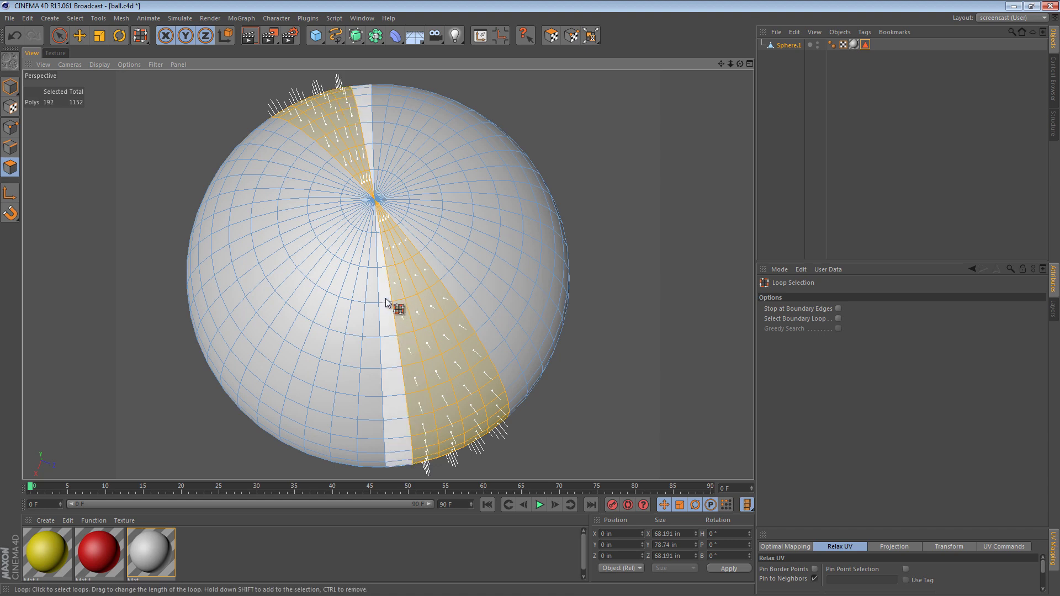
shift+click(386, 302)
shift+click(375, 306)
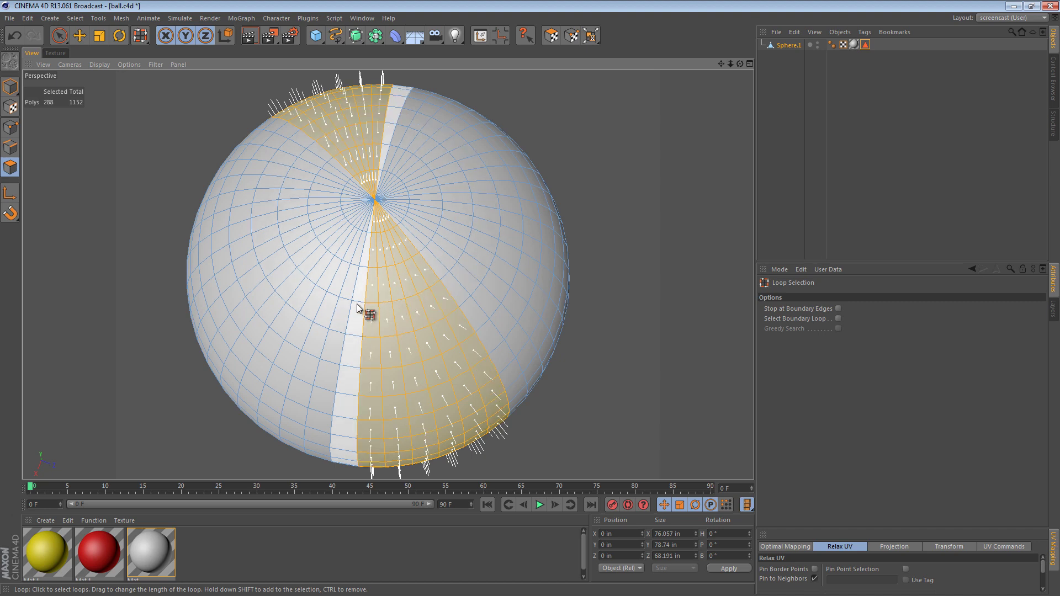
shift+click(357, 307)
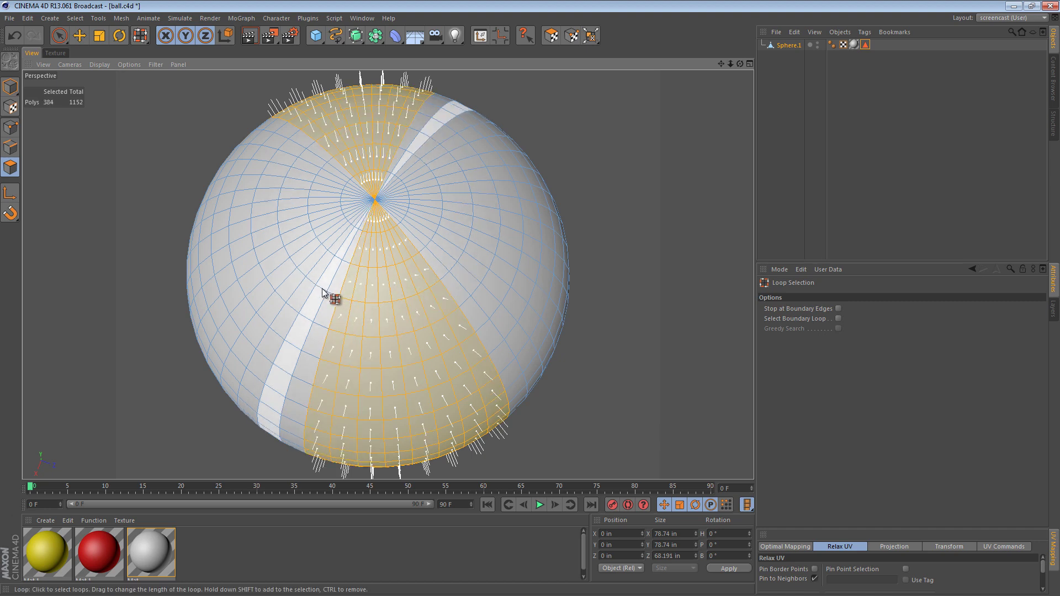
shift+click(287, 238)
shift+click(288, 212)
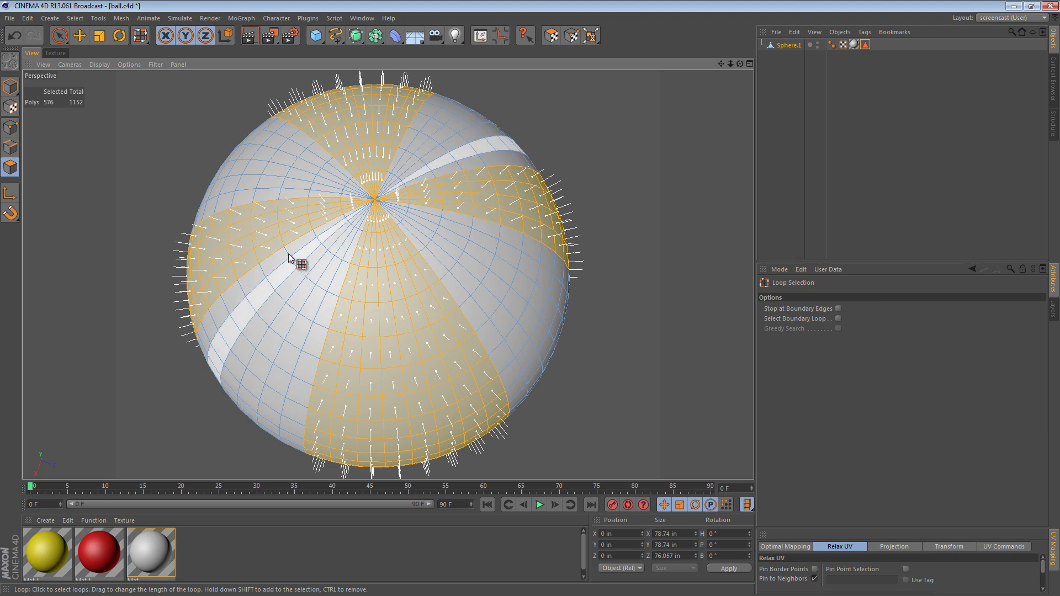
Add one more pole-crossing strip and orbit in close to the top pole.
shift+click(294, 259)
mouse_move(409, 360)
alt+mouse_down()
mouse_move(445, 291)
mouse_move(442, 334)
mouse_move(439, 189)
mouse_move(467, 300)
mouse_move(462, 345)
mouse_move(426, 253)
mouse_move(475, 252)
mouse_move(480, 277)
mouse_move(433, 156)
alt+mouse_up()
alt+right_drag(433, 157, 478, 194)
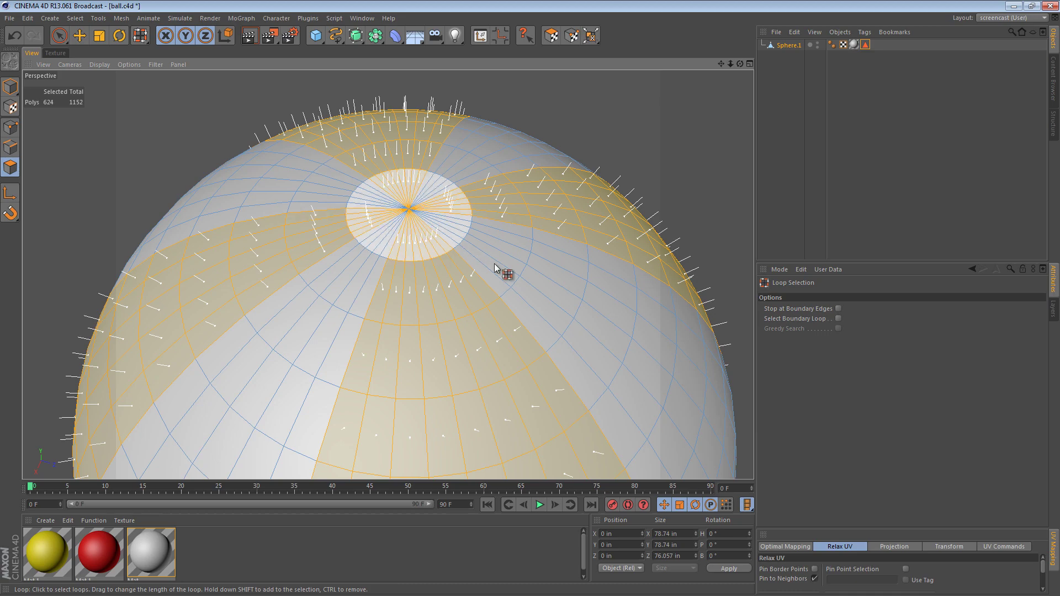
alt+right_drag(502, 267, 464, 316)
mouse_move(464, 317)
alt+mouse_down()
mouse_move(469, 303)
mouse_move(535, 331)
alt+mouse_up()
alt+right_drag(535, 332, 517, 319)
alt+drag(517, 319, 449, 208)
alt+right_drag(449, 208, 540, 208)
alt+drag(540, 208, 524, 210)
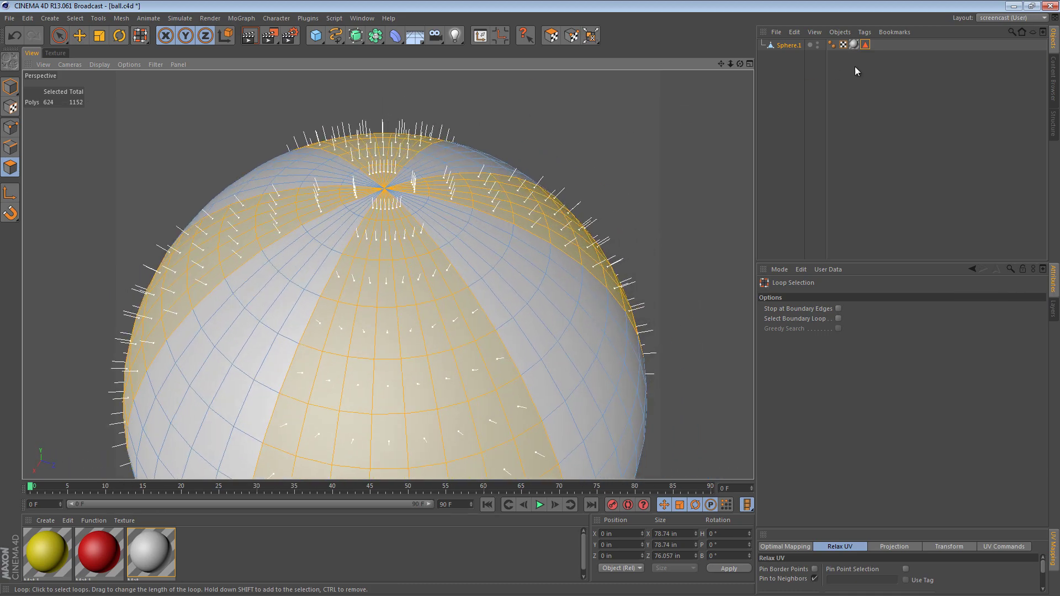
Deselect the ring around the top pole, leaving 573 polygons selected.
click(866, 45)
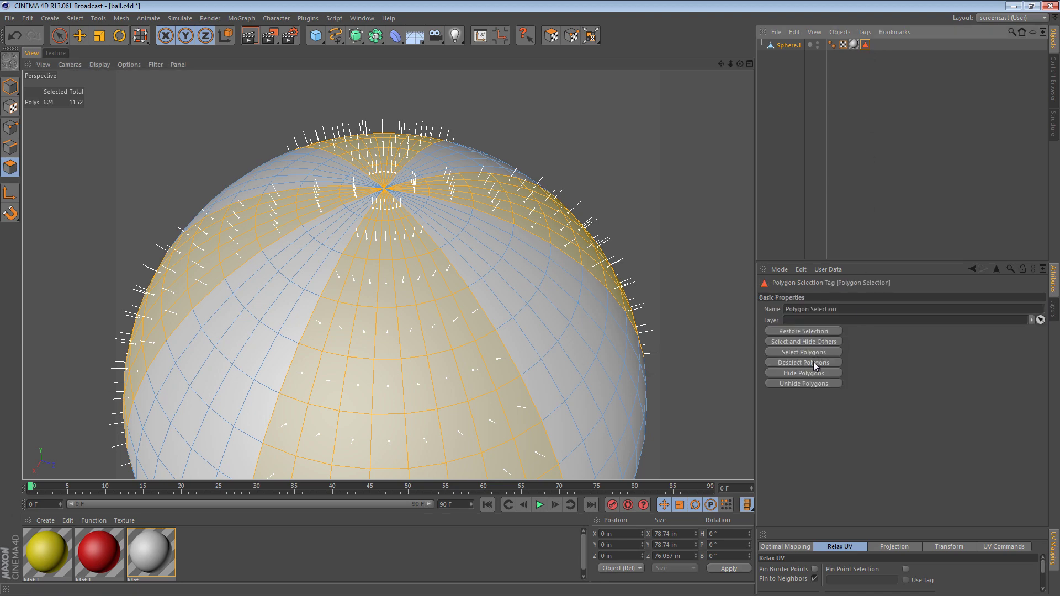
ctrl+click(440, 201)
scroll(554, 350, down, 3)
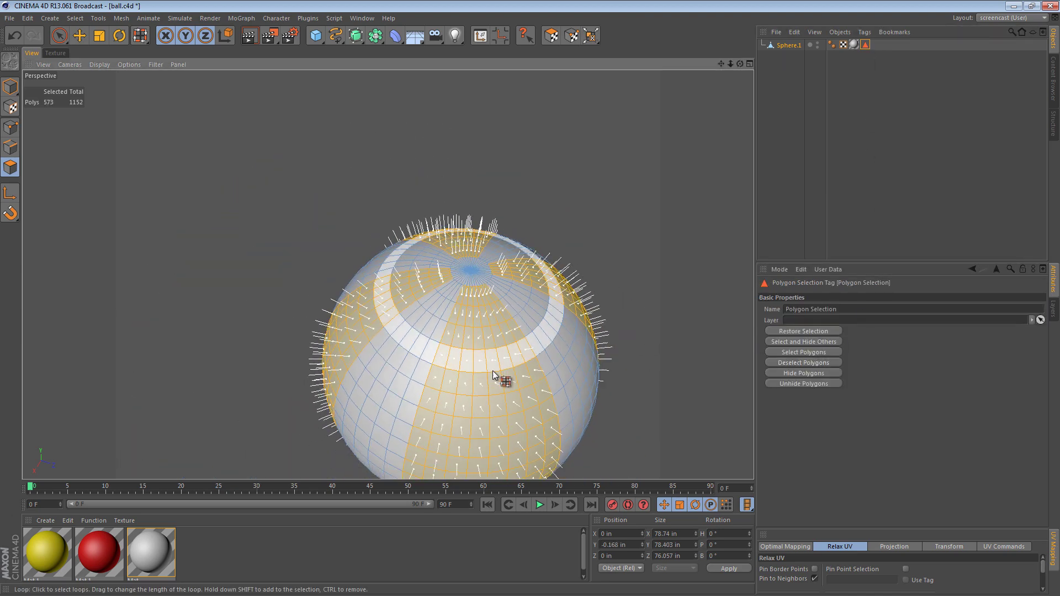
mouse_move(493, 374)
alt+mouse_down()
mouse_move(452, 239)
mouse_move(486, 339)
mouse_move(480, 106)
mouse_move(479, 345)
mouse_move(499, 343)
mouse_move(489, 379)
mouse_move(474, 130)
mouse_move(531, 326)
mouse_move(490, 287)
mouse_move(480, 208)
mouse_move(480, 296)
mouse_move(450, 205)
mouse_move(473, 296)
mouse_move(464, 201)
mouse_move(422, 241)
mouse_move(464, 236)
mouse_move(505, 279)
mouse_move(496, 282)
alt+mouse_up()
Drag the red material onto the selected stripe polygons of Sphere.1.
scroll(463, 237, up, 2)
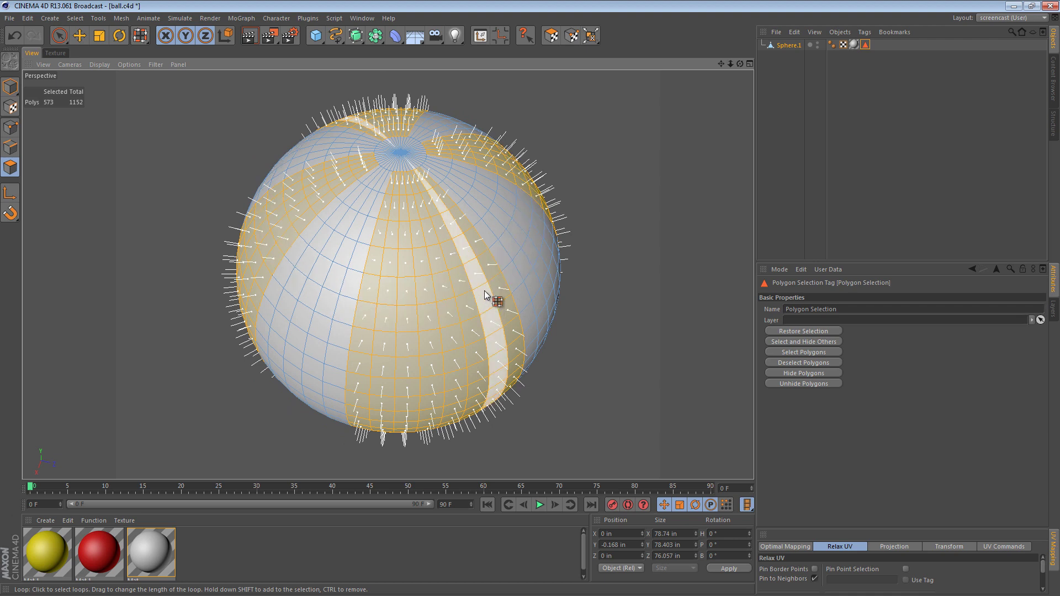
key(e)
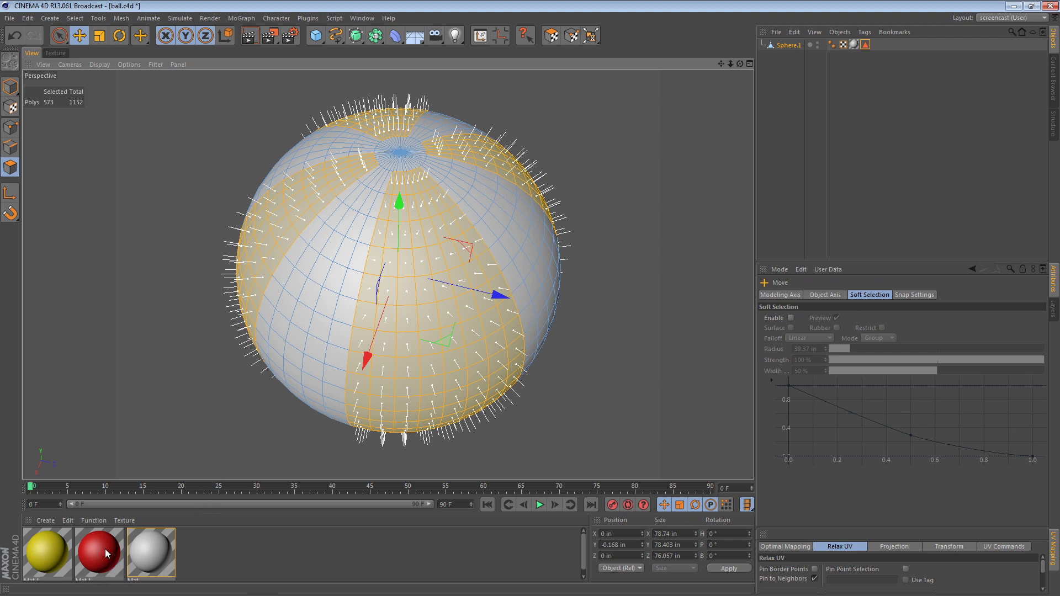
drag(91, 553, 317, 407)
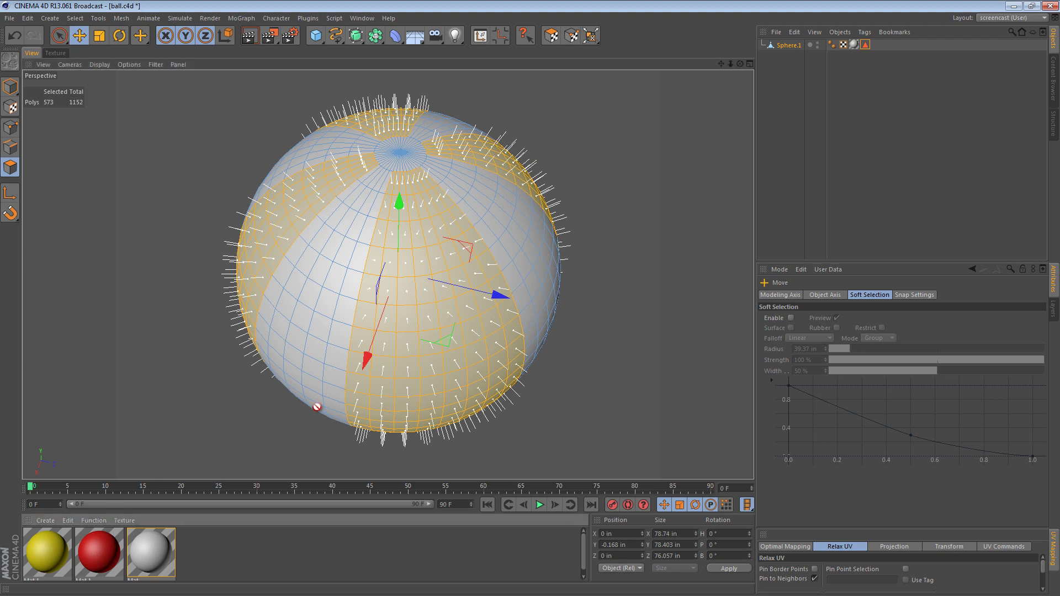
drag(443, 265, 443, 250)
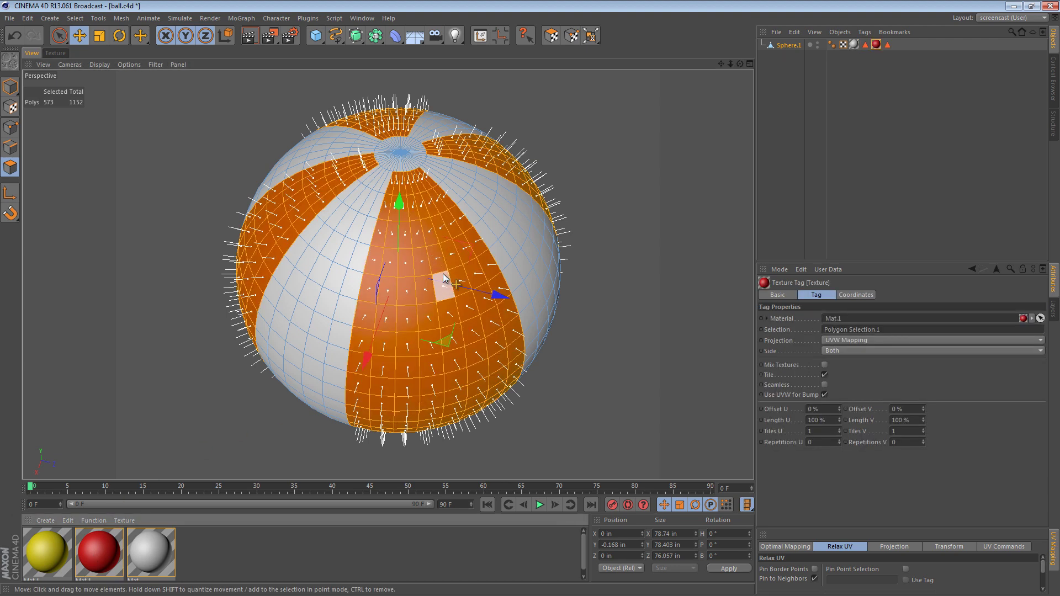
Empty the Selection field of the new Mat.1 texture tag.
click(887, 45)
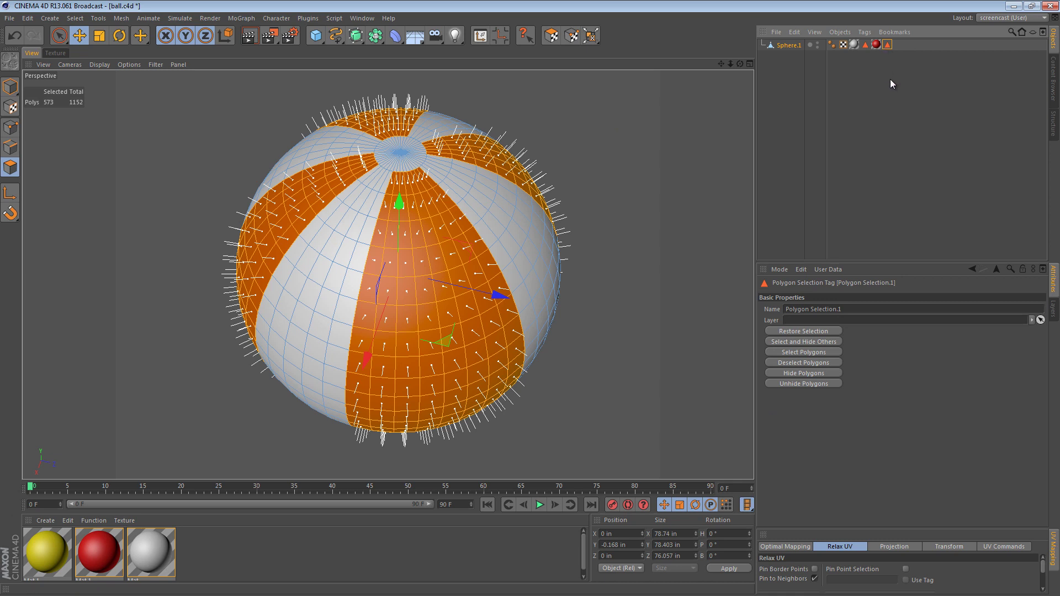
click(877, 45)
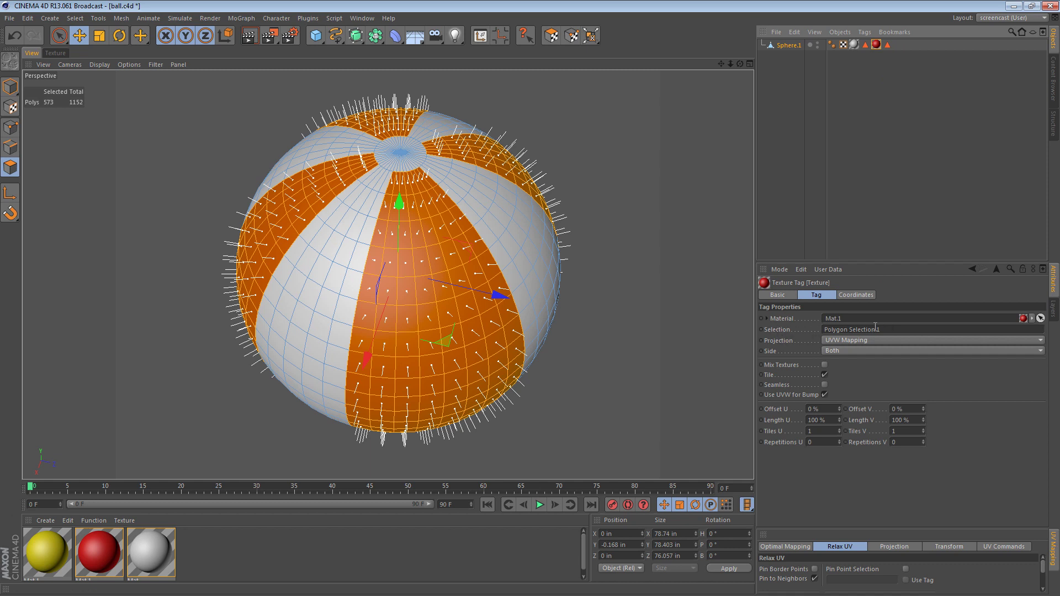
click(848, 328)
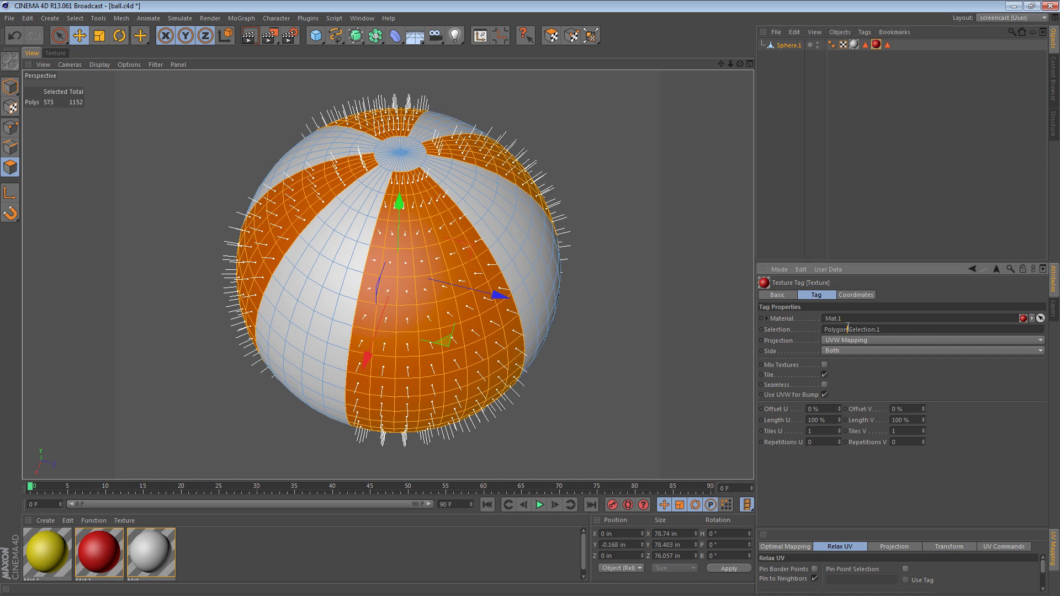
Link Polygon Selection.1 into the red texture tag's Selection field for red-and-white stripes.
click(898, 204)
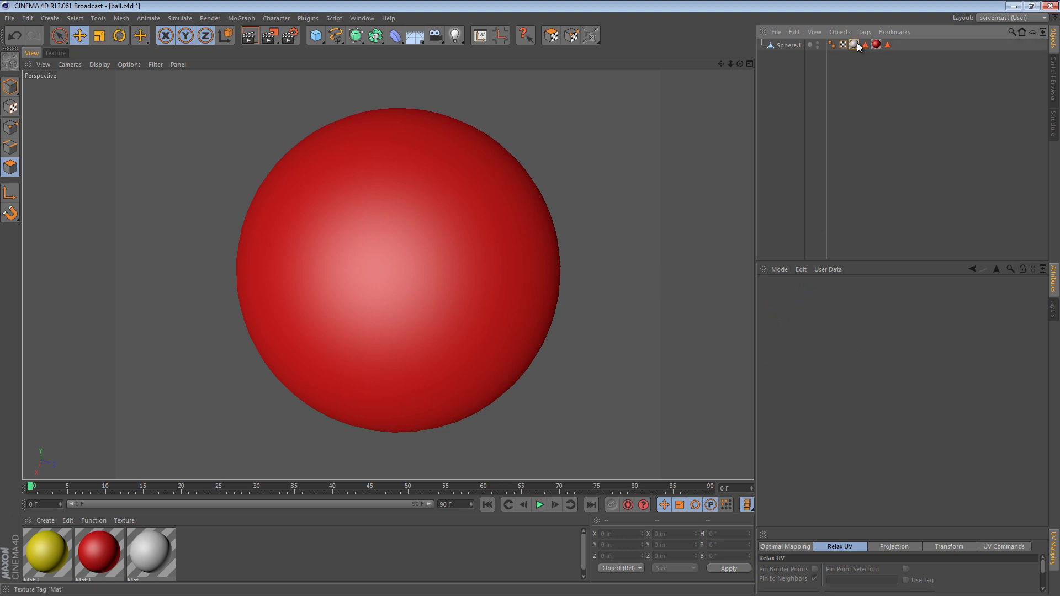
click(876, 45)
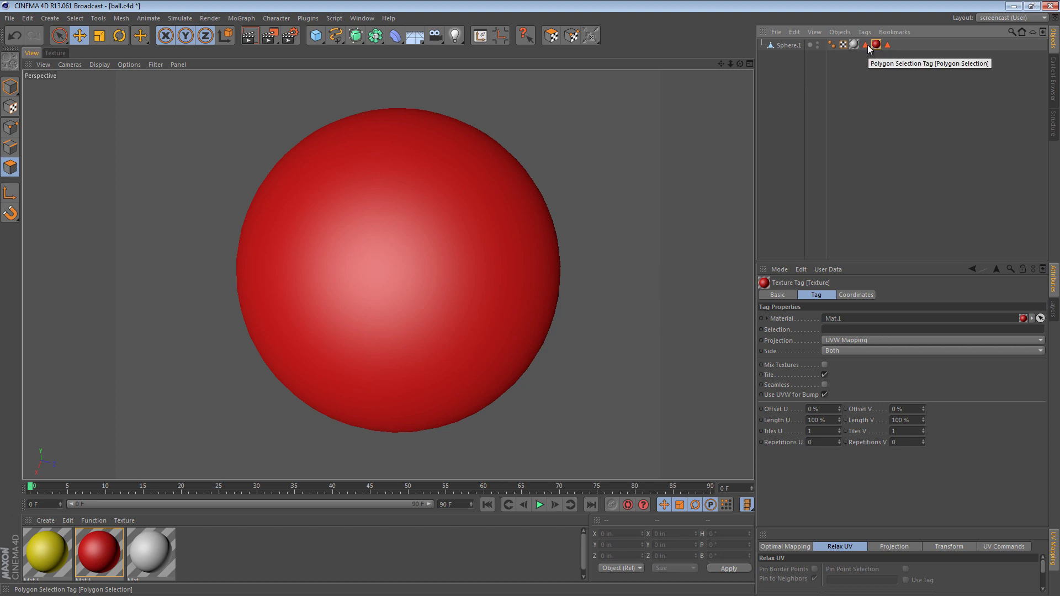
drag(866, 46, 855, 332)
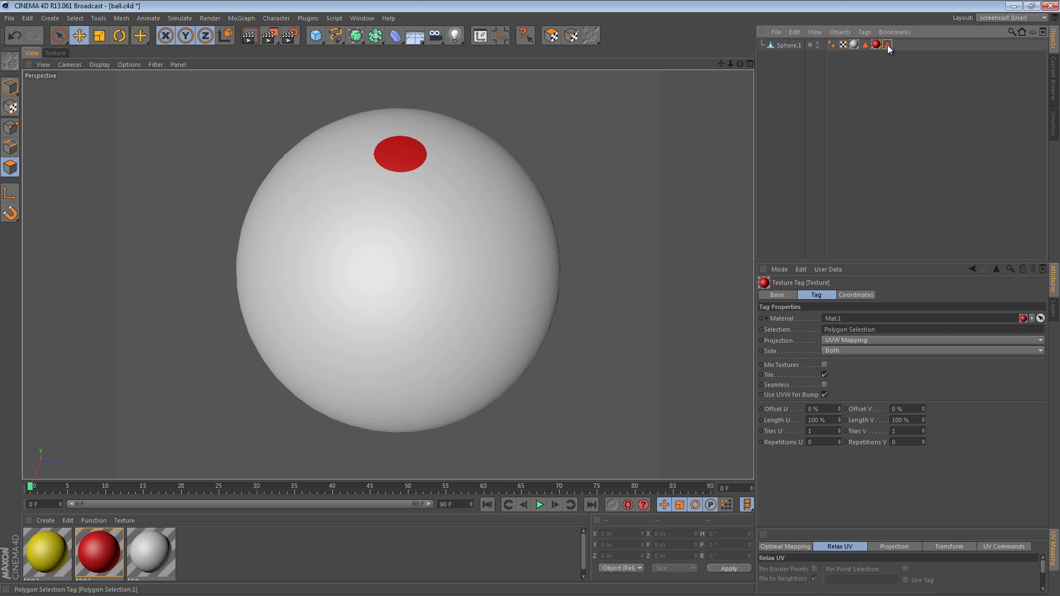
drag(887, 45, 856, 331)
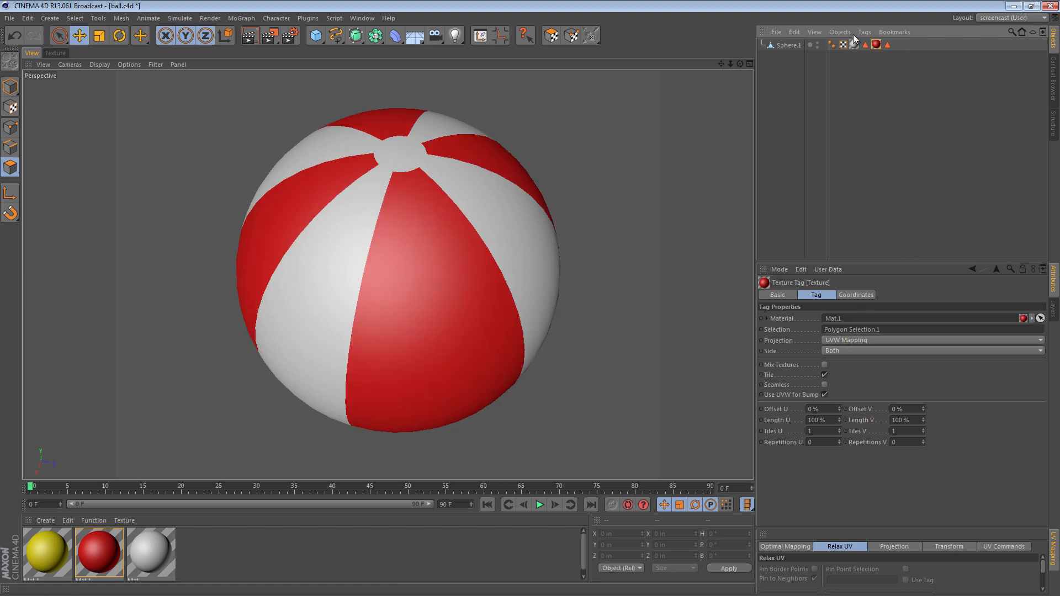
click(888, 45)
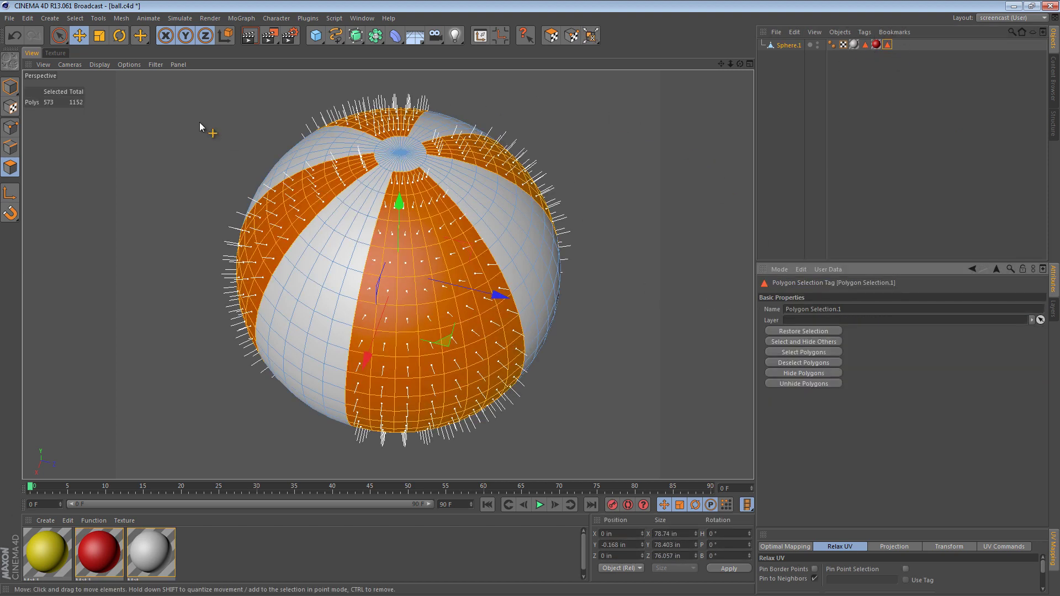
Invert the selection to the light stripes and deselect the cap polygons.
click(77, 19)
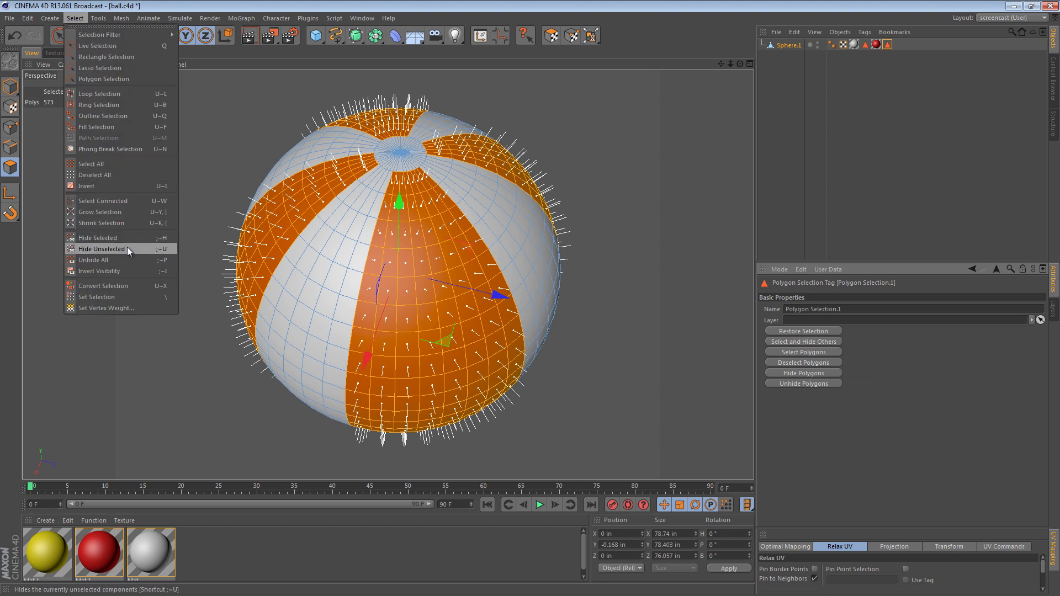
click(118, 187)
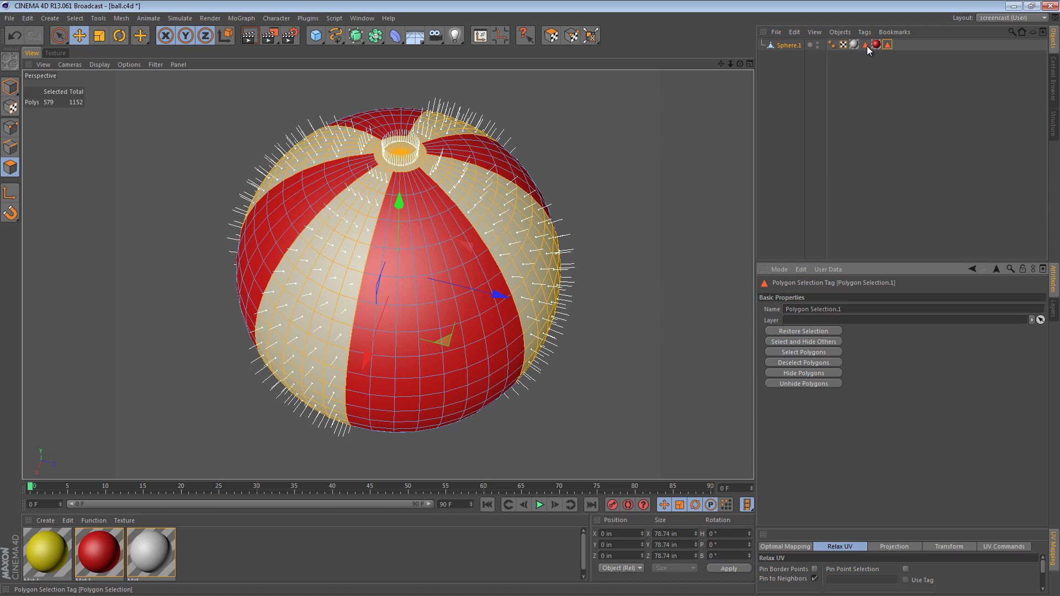
click(865, 44)
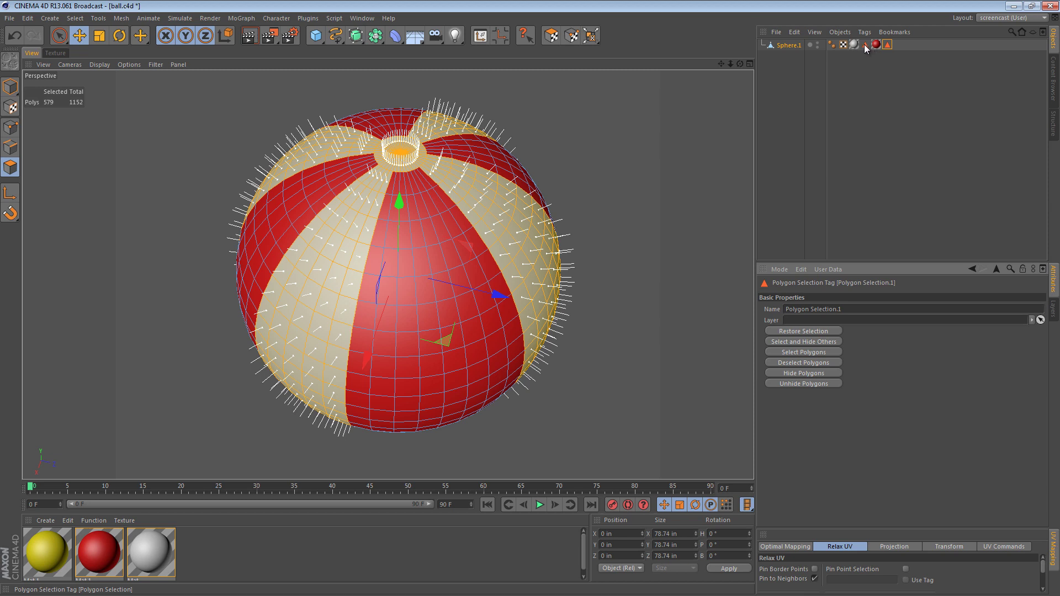
click(804, 361)
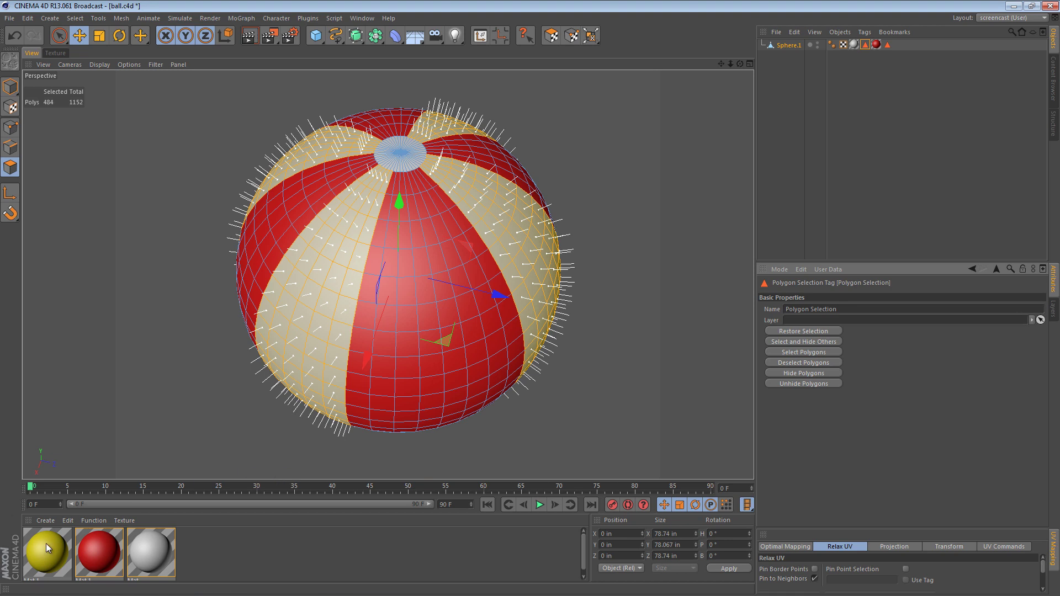
Apply the yellow material to the light stripes and inspect the finished beach ball from top and bottom.
drag(45, 543, 325, 336)
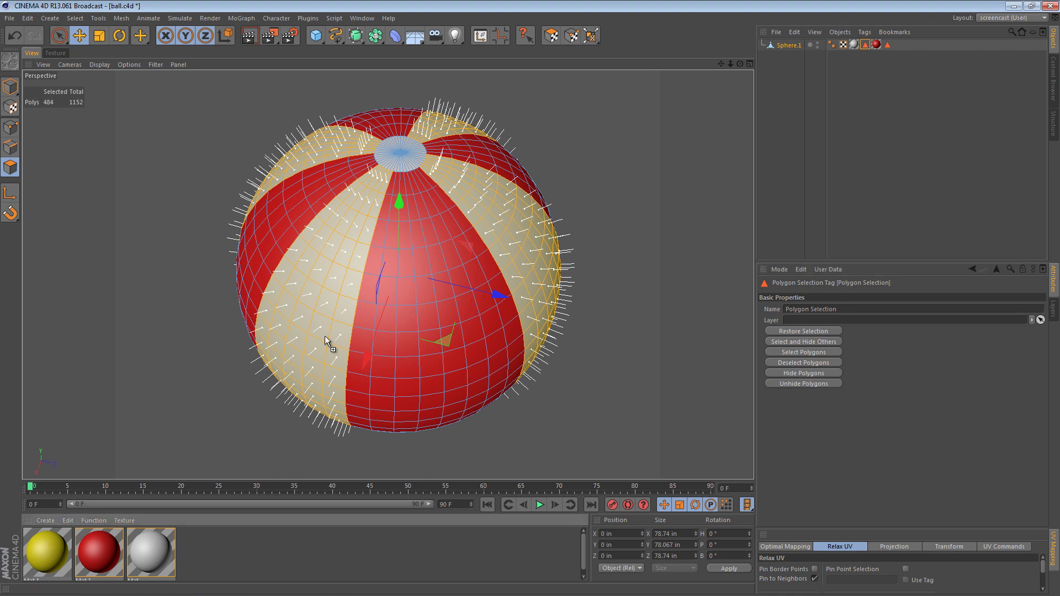
click(10, 86)
click(820, 108)
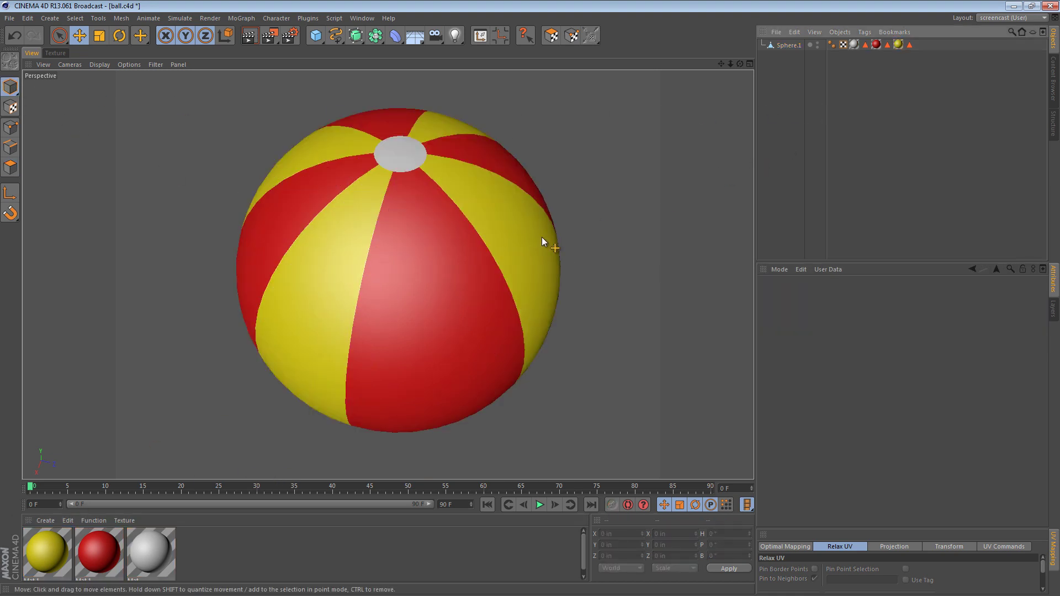
scroll(542, 240, down, 3)
alt+middle_drag(457, 238, 411, 261)
mouse_move(411, 260)
alt+mouse_down()
mouse_move(419, 174)
mouse_move(415, 252)
mouse_move(450, 445)
mouse_move(450, 274)
mouse_move(416, 143)
alt+mouse_up()
mouse_move(422, 272)
alt+mouse_down()
mouse_move(426, 206)
mouse_move(425, 313)
mouse_move(407, 134)
mouse_move(419, 434)
alt+mouse_up()
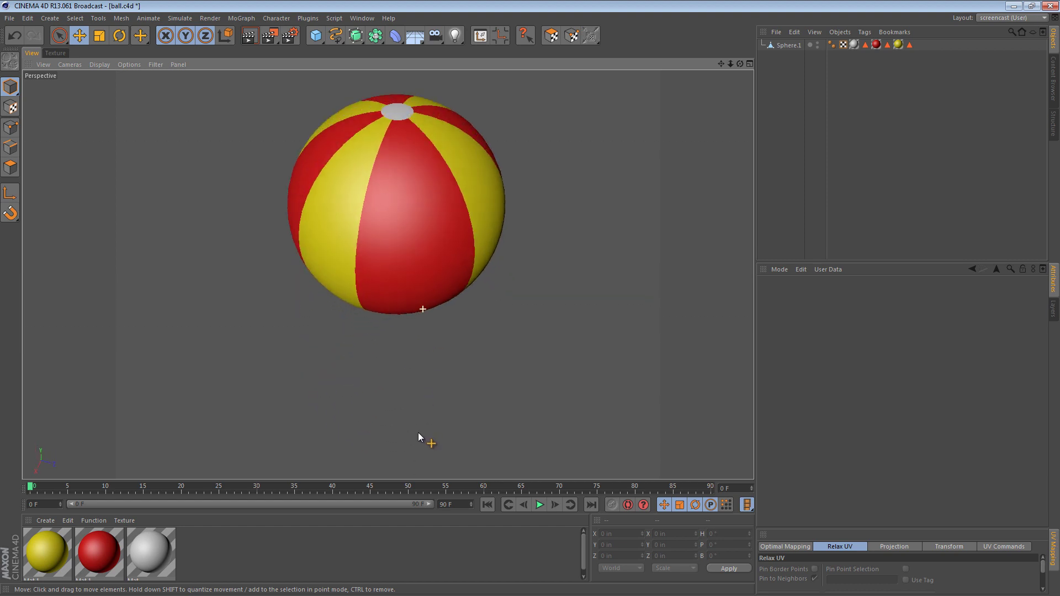
alt+drag(421, 231, 406, 327)
mouse_move(406, 330)
alt+right_down()
mouse_move(467, 243)
mouse_move(485, 254)
alt+right_up()
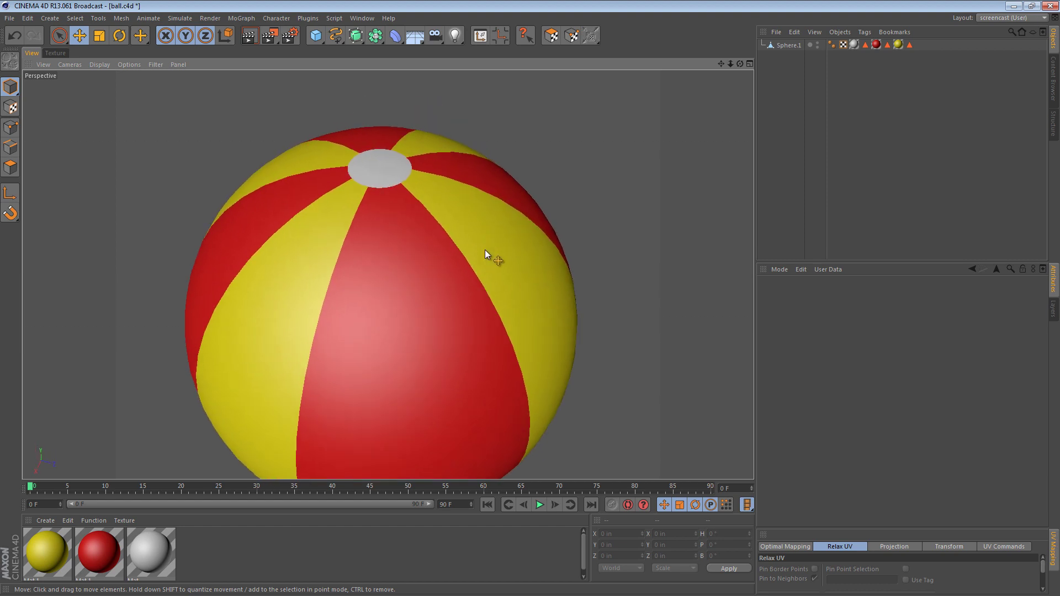
In Points mode, paint-select points on the sphere's front red stripe with Live Selection.
click(787, 45)
click(10, 127)
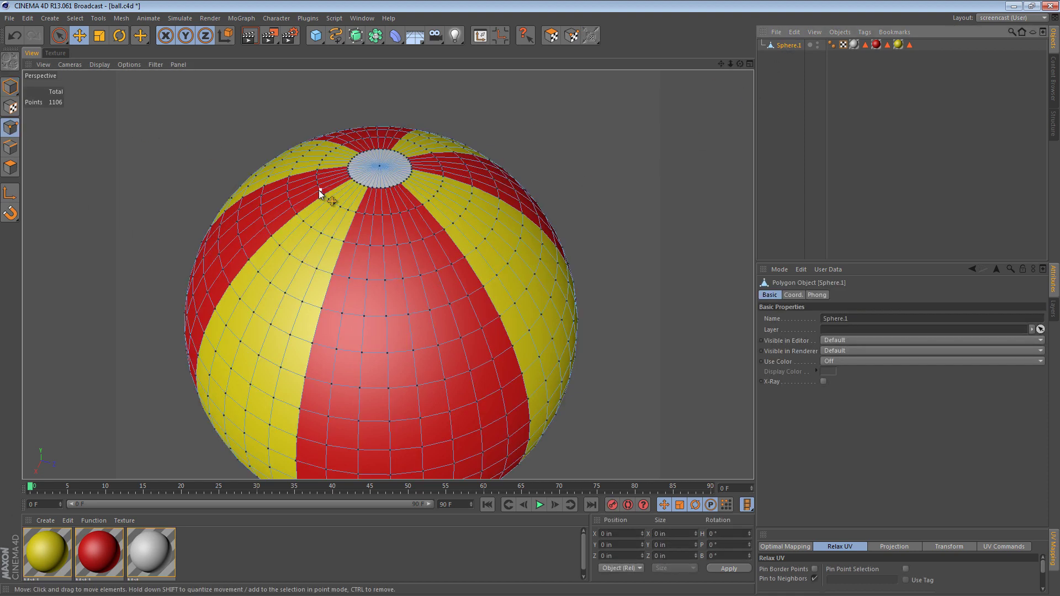
drag(59, 35, 131, 51)
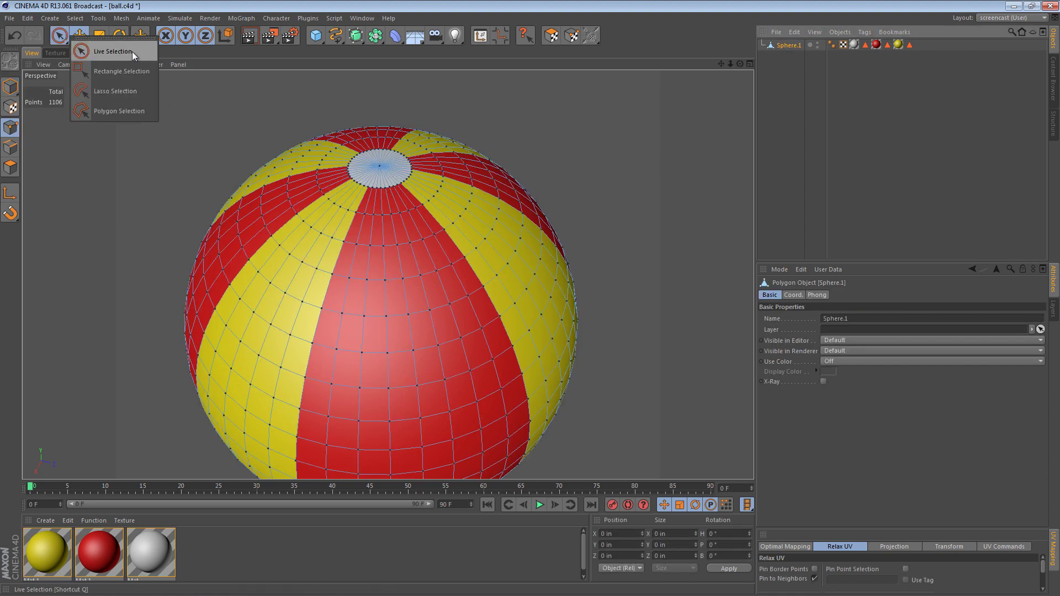
drag(317, 253, 400, 356)
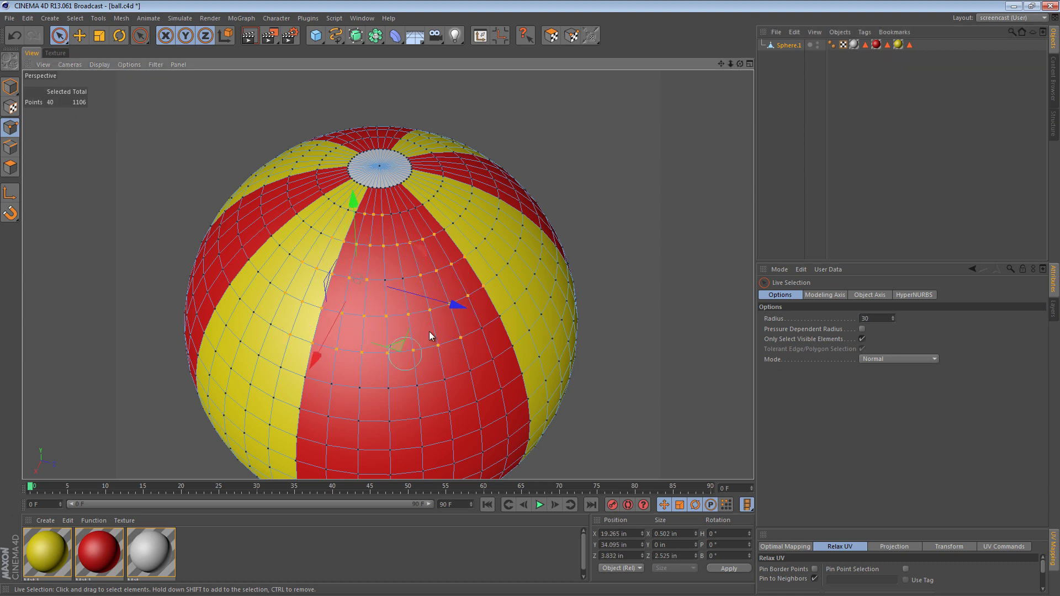
shift+drag(372, 303, 298, 293)
Store the 44 selected points as a Point Selection tag, then restore the stored selections.
click(75, 18)
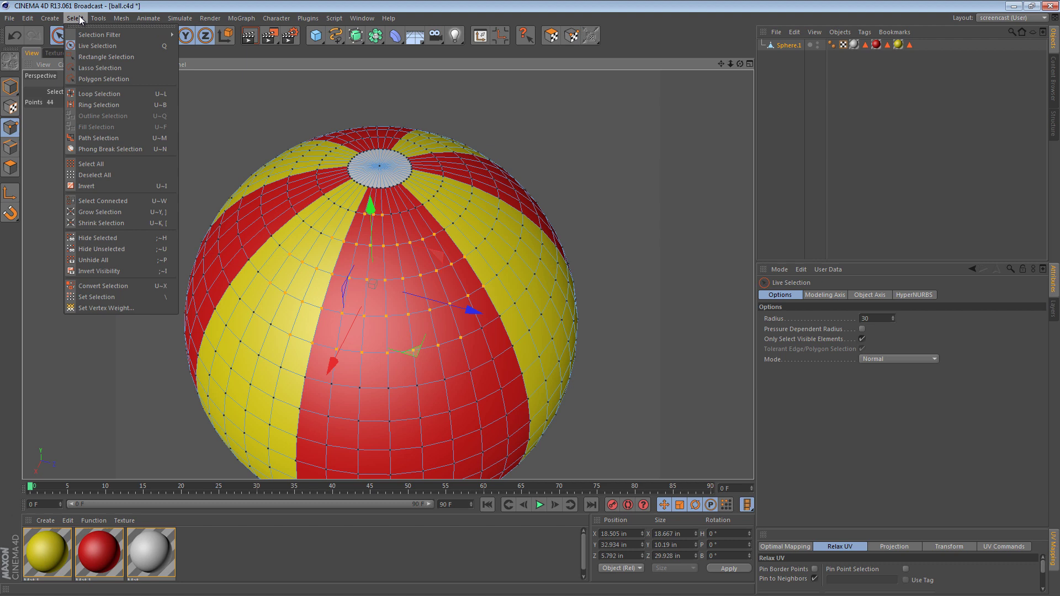
click(105, 296)
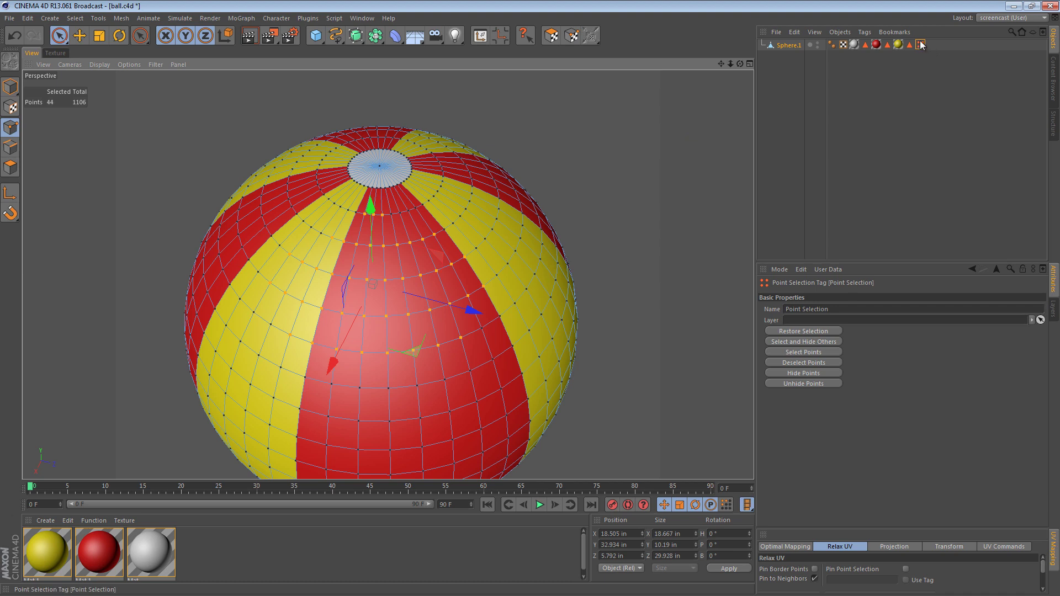
click(889, 44)
double_click(890, 44)
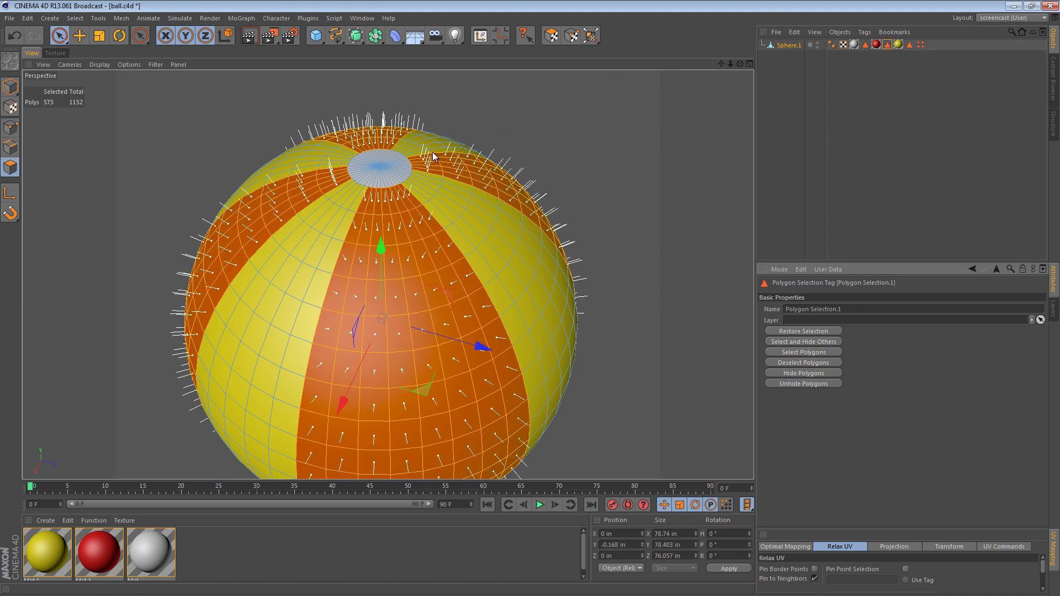
double_click(920, 45)
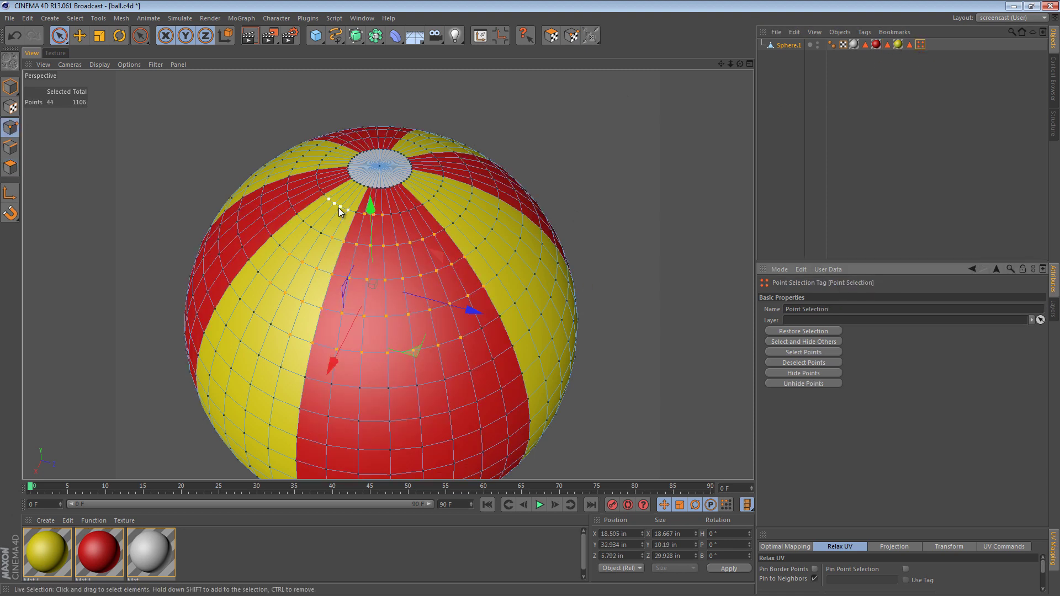
In Edges mode, loop-select three horizontal edge loops around the upper ball.
click(10, 147)
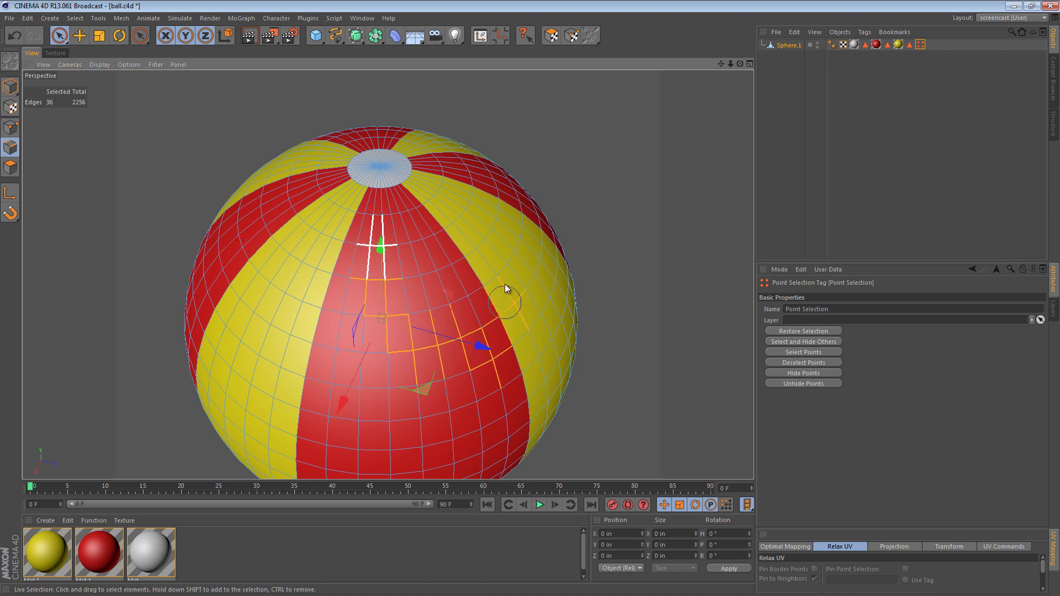
key(u)
key(l)
click(412, 277)
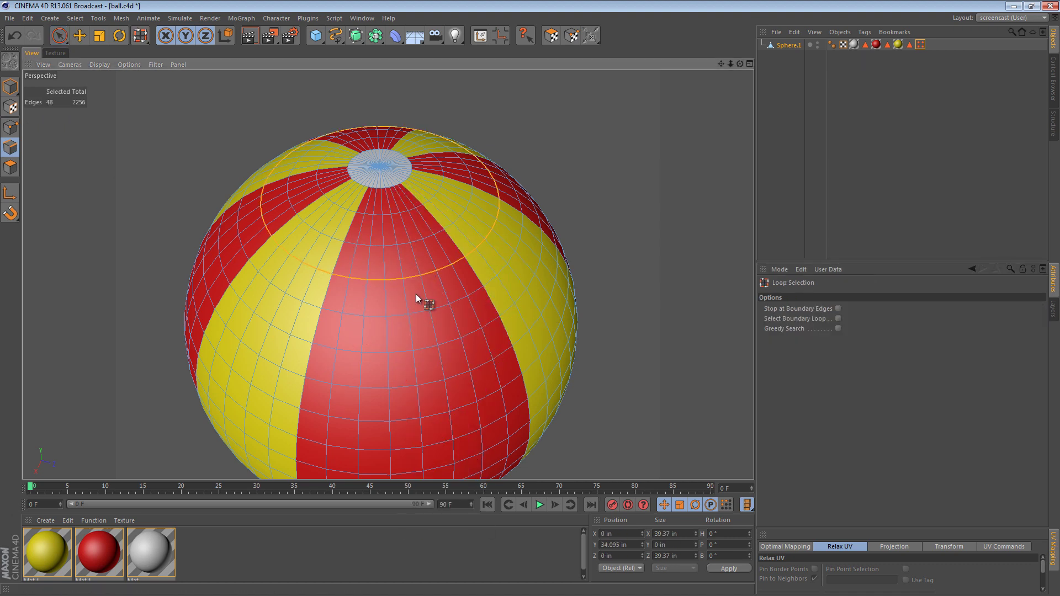
shift+click(420, 313)
shift+click(426, 345)
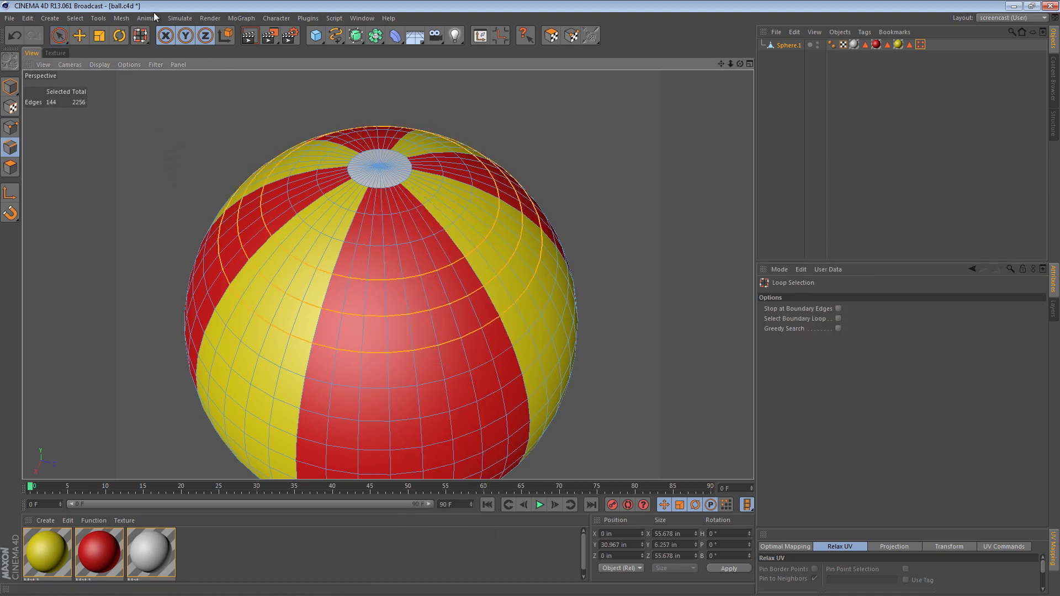
Store the three loops as an Edge Selection tag and restore the 44-point selection.
click(72, 18)
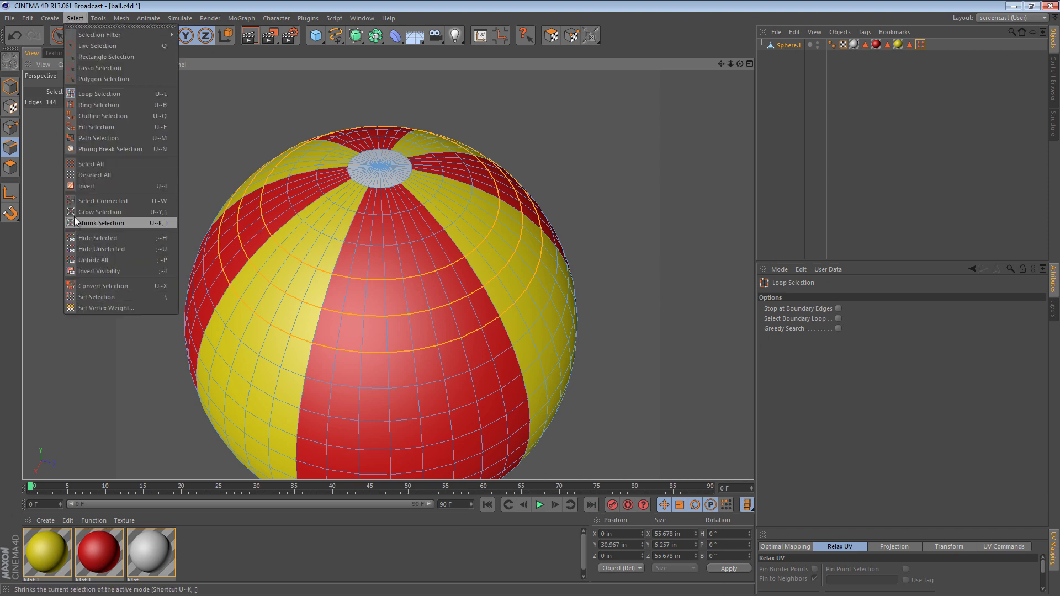
click(113, 297)
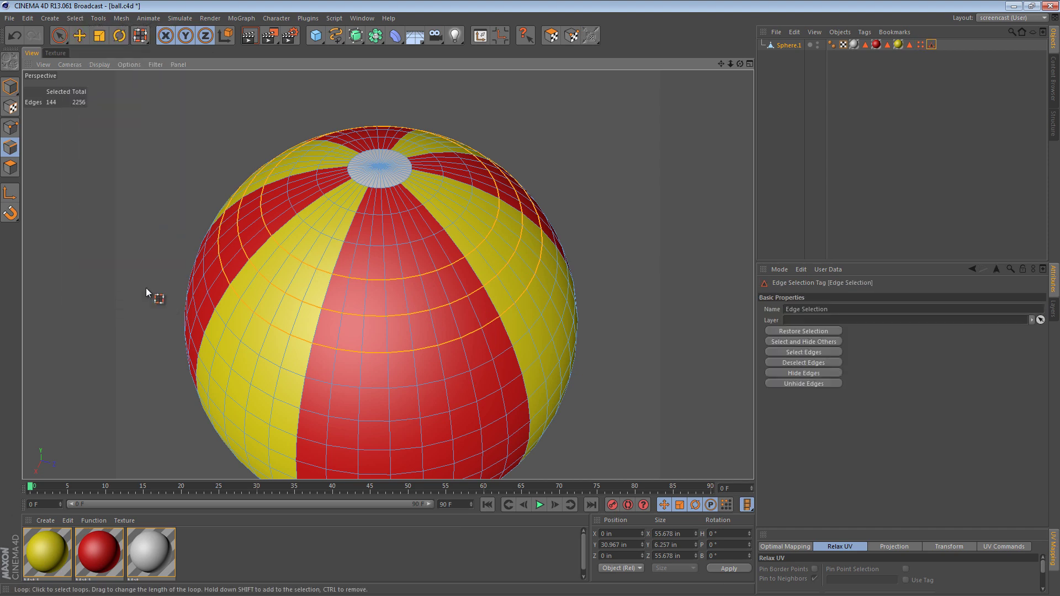
double_click(921, 44)
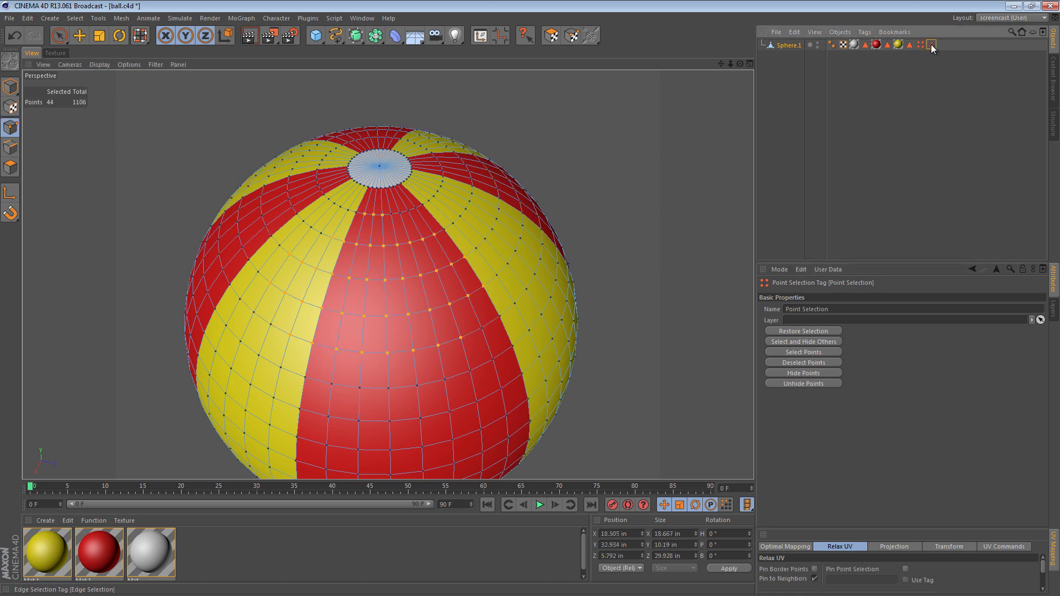